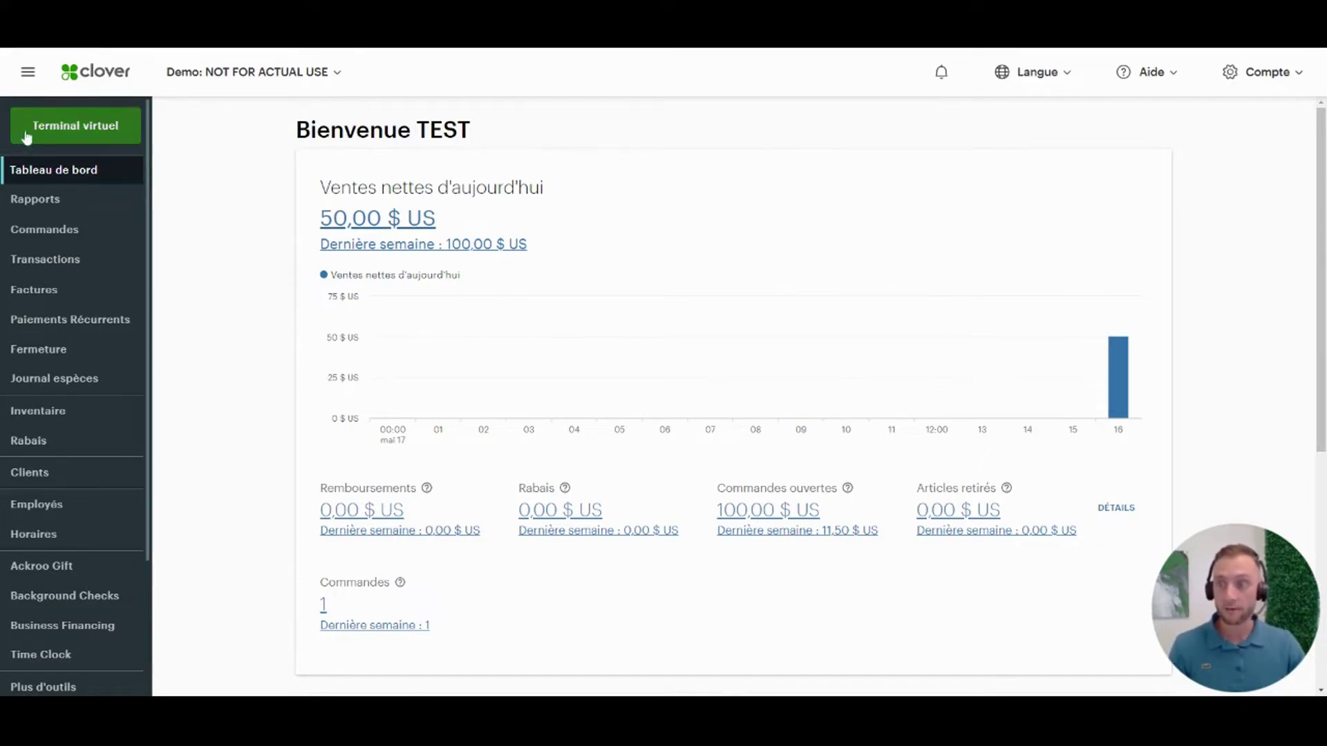
Step: Open the virtual terminal and set the transaction type to Vérification de la carte
{"action": "left_click", "coordinate": [107, 124]}
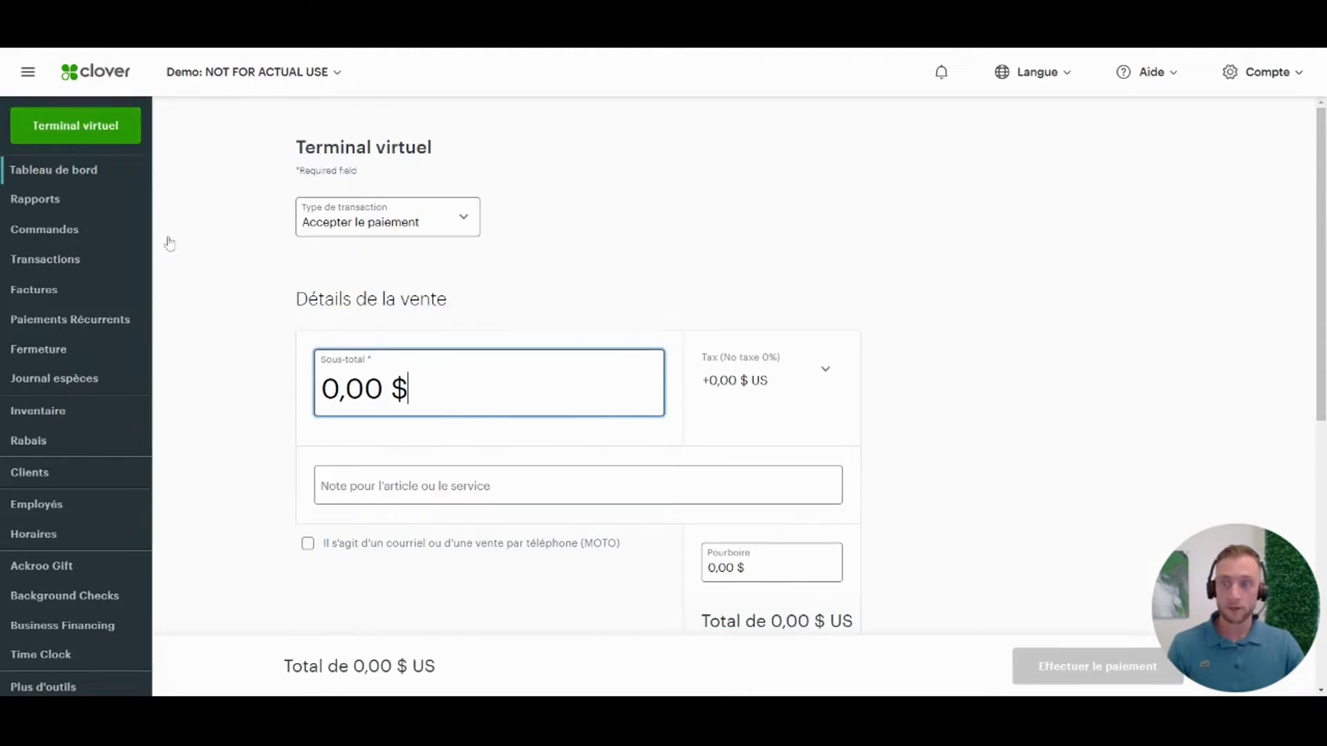
{"action": "left_click", "coordinate": [460, 233]}
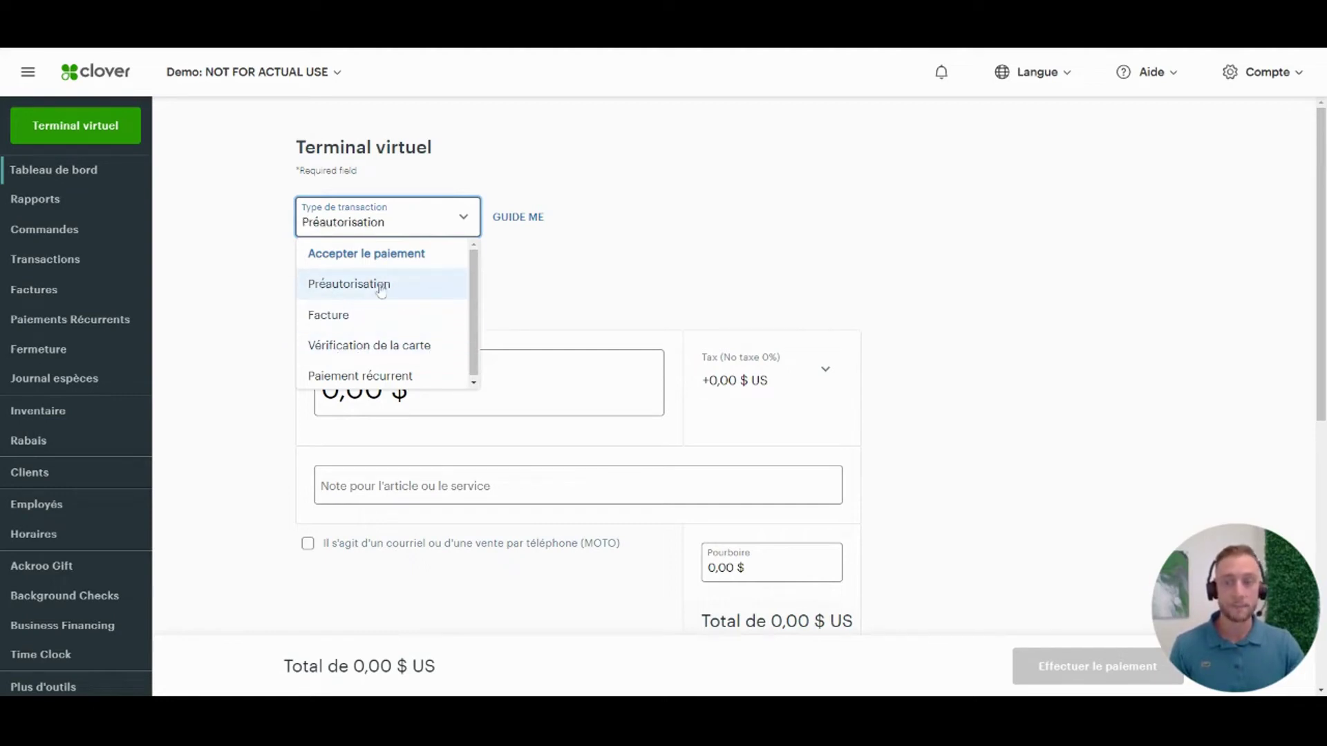
{"action": "left_click", "coordinate": [394, 349]}
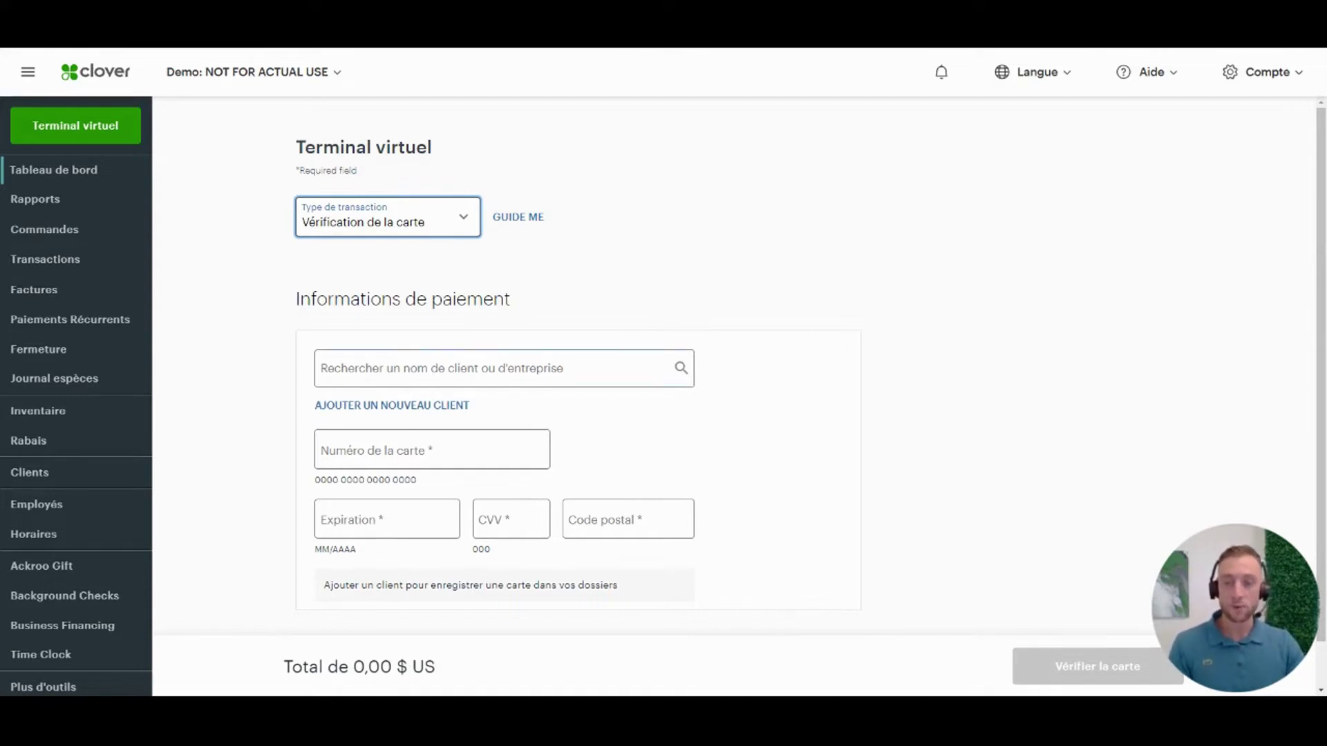
Step: Search clients for 'er', clear the search, and cancel adding a new client
{"action": "left_click", "coordinate": [504, 369]}
{"action": "type", "text": "eric"}
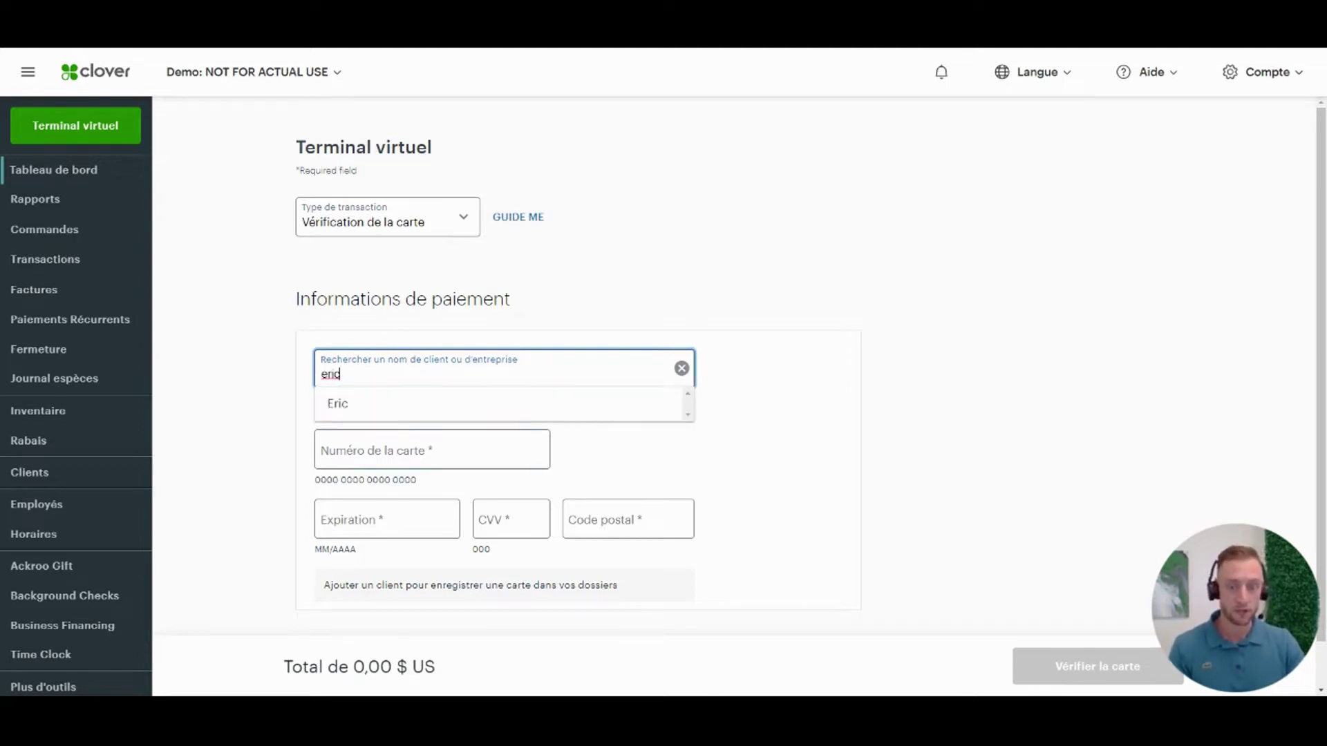
{"action": "left_click", "coordinate": [681, 369]}
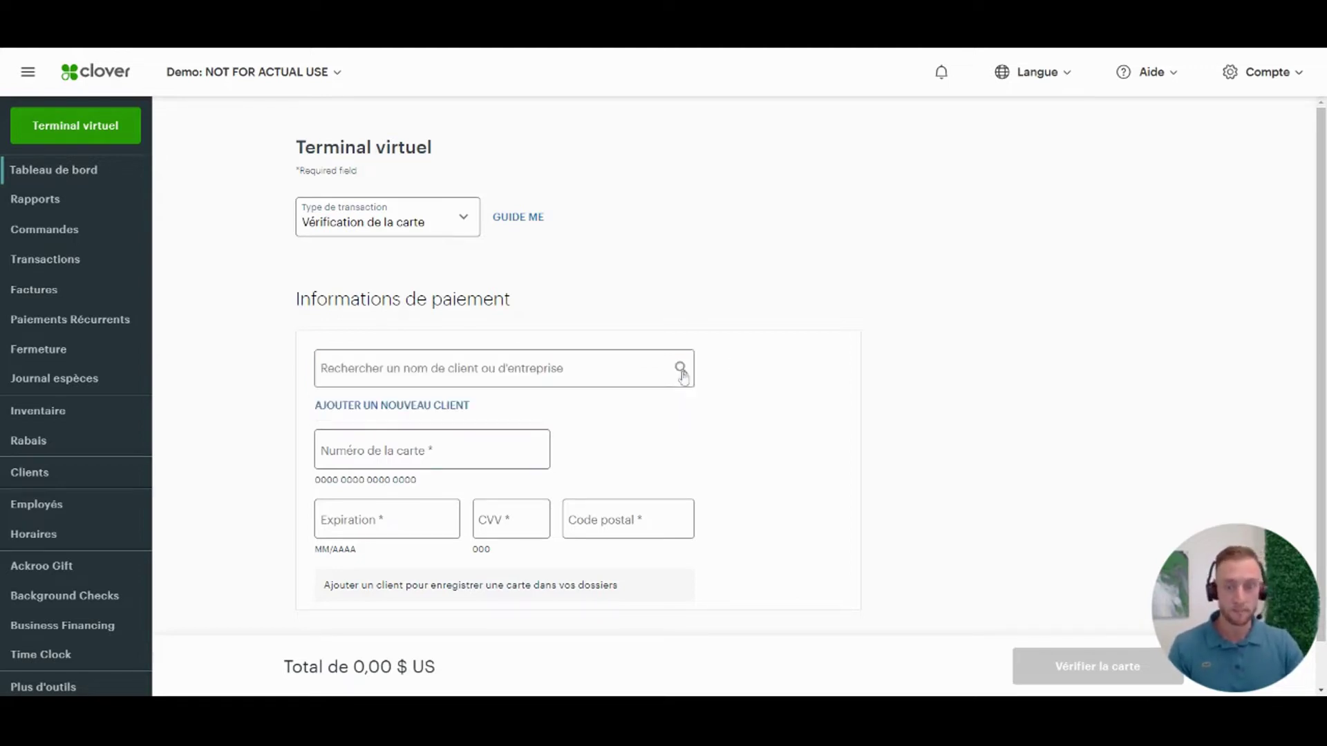
{"action": "left_click", "coordinate": [385, 407]}
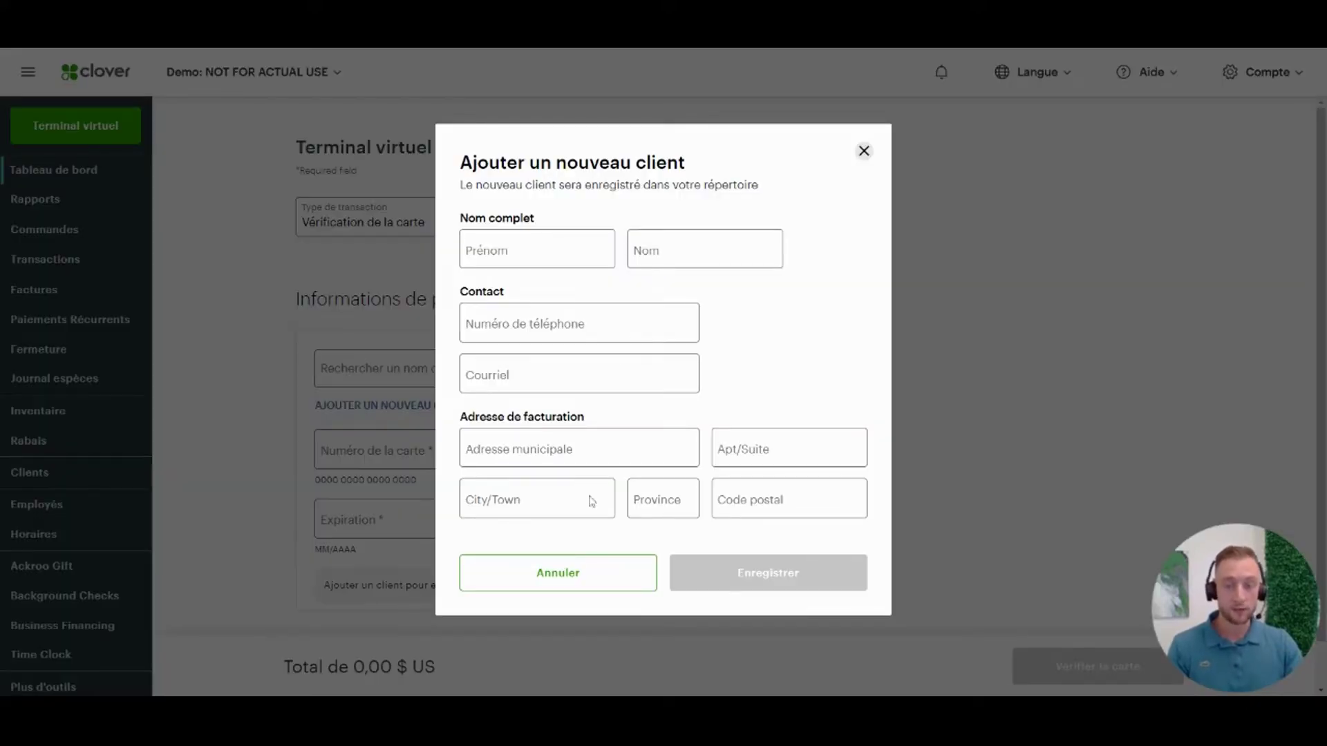
{"action": "left_click", "coordinate": [596, 563]}
{"action": "left_click", "coordinate": [371, 453]}
{"action": "left_click", "coordinate": [371, 451]}
{"action": "type", "text": "424242424242"}
{"action": "type", "text": "4242 42** **** 4242"}
Step: Fill in expiration 10/2102, CVV 000 and postal code D4F5D4F
{"action": "key", "text": "Tab"}
{"action": "type", "text": "10/2102"}
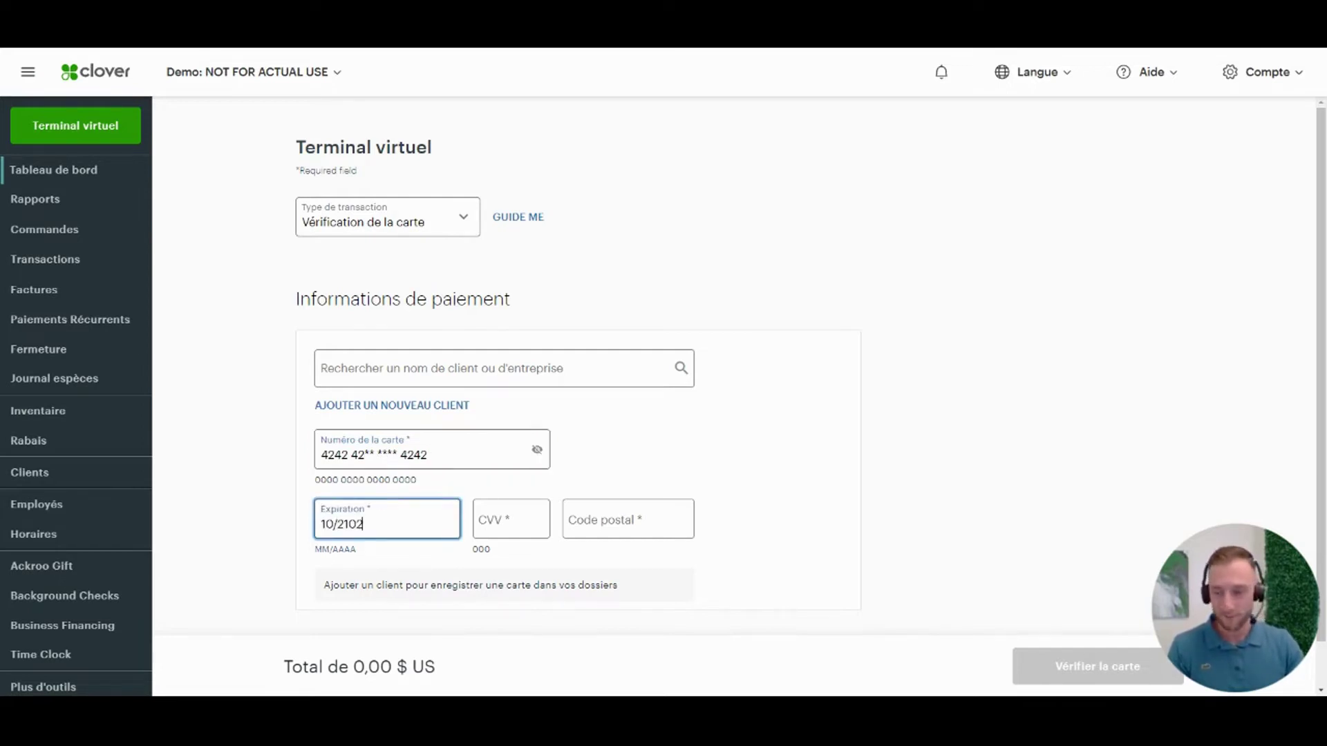
{"action": "left_click", "coordinate": [510, 523]}
{"action": "type", "text": "000"}
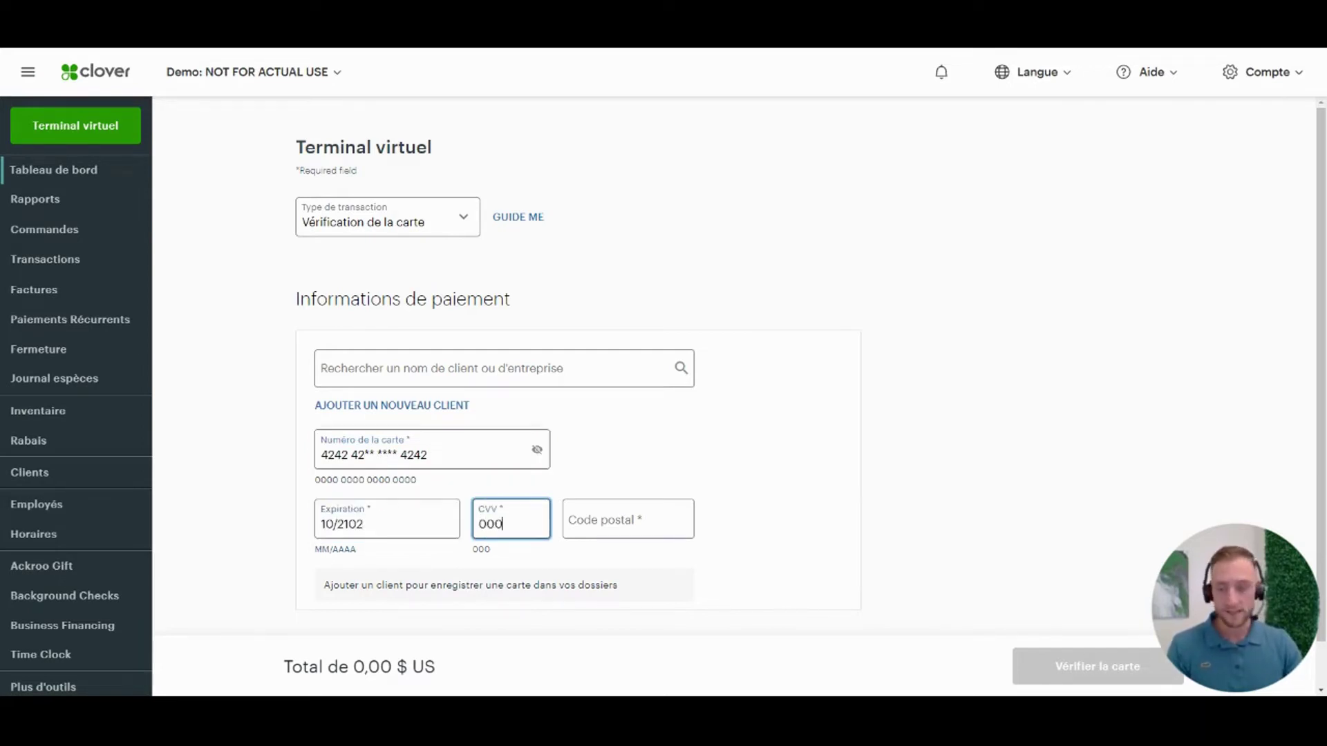
{"action": "left_click", "coordinate": [628, 523]}
{"action": "type", "text": "D4F5D4F"}
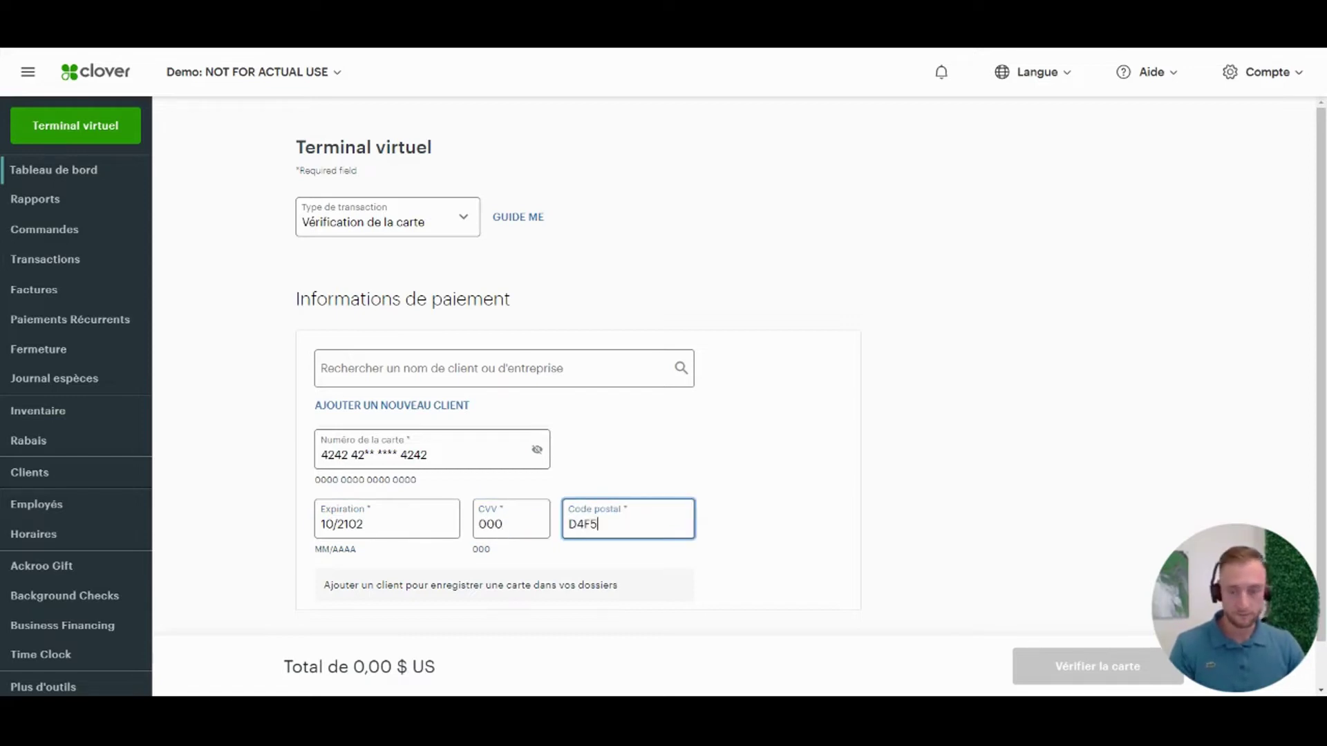
Step: Verify the card and dismiss the card-verified confirmation
{"action": "left_click", "coordinate": [786, 523]}
{"action": "scroll", "coordinate": [661, 628], "scroll_direction": "down", "scroll_amount": 1}
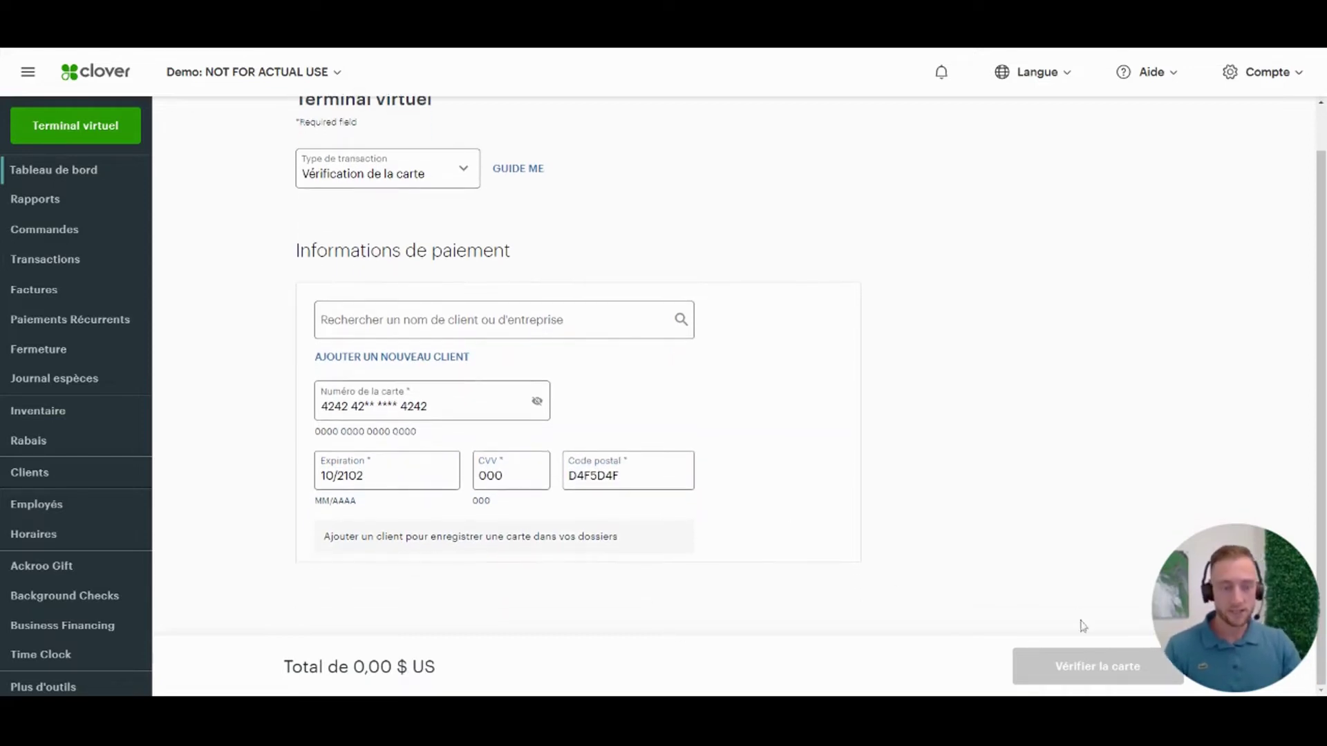
{"action": "left_click", "coordinate": [1039, 672]}
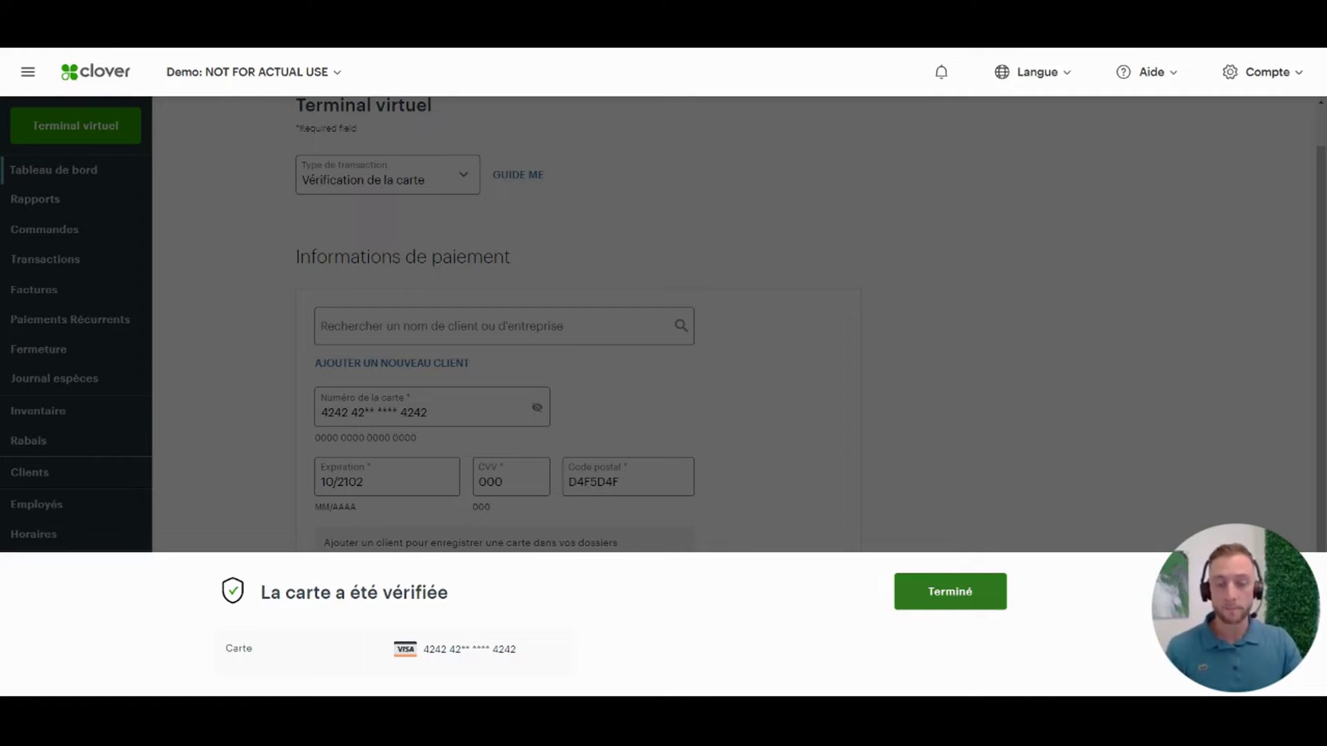
{"action": "left_click", "coordinate": [952, 593]}
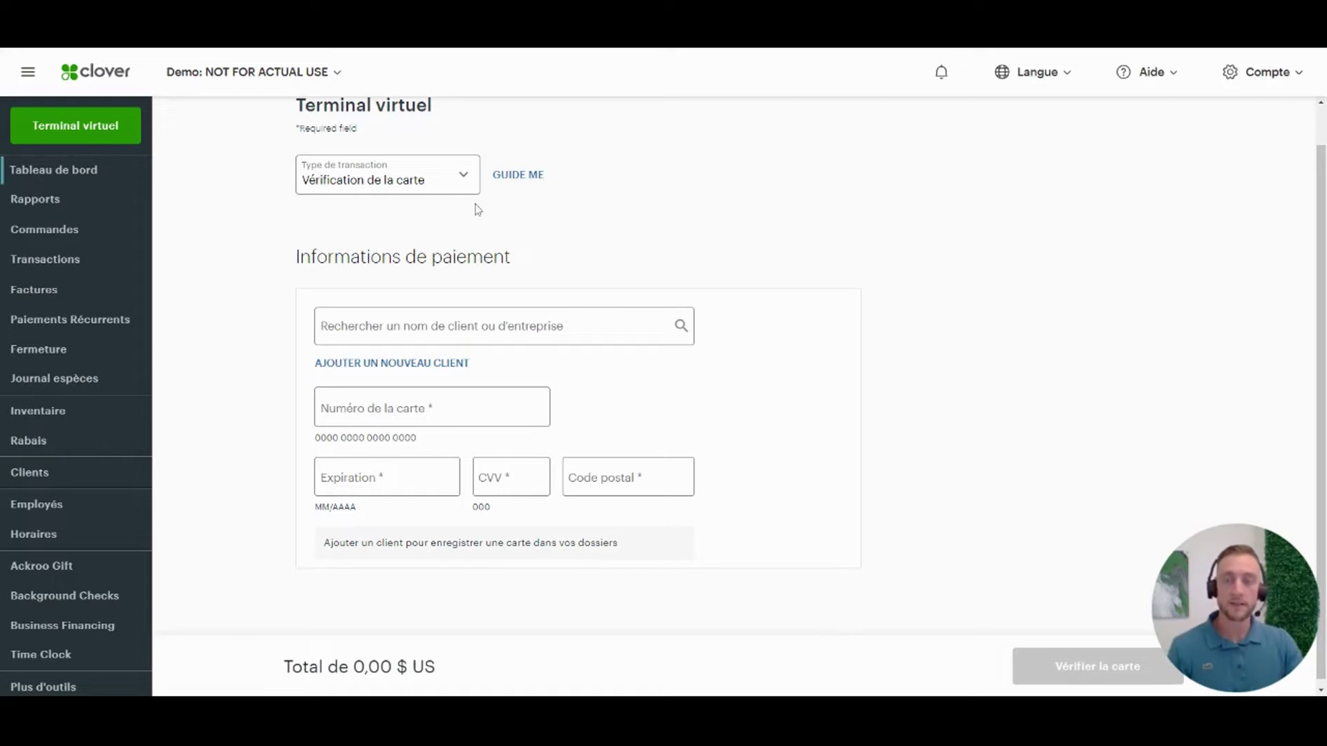
Step: Switch the transaction type to Préautorisation
{"action": "left_click", "coordinate": [443, 184]}
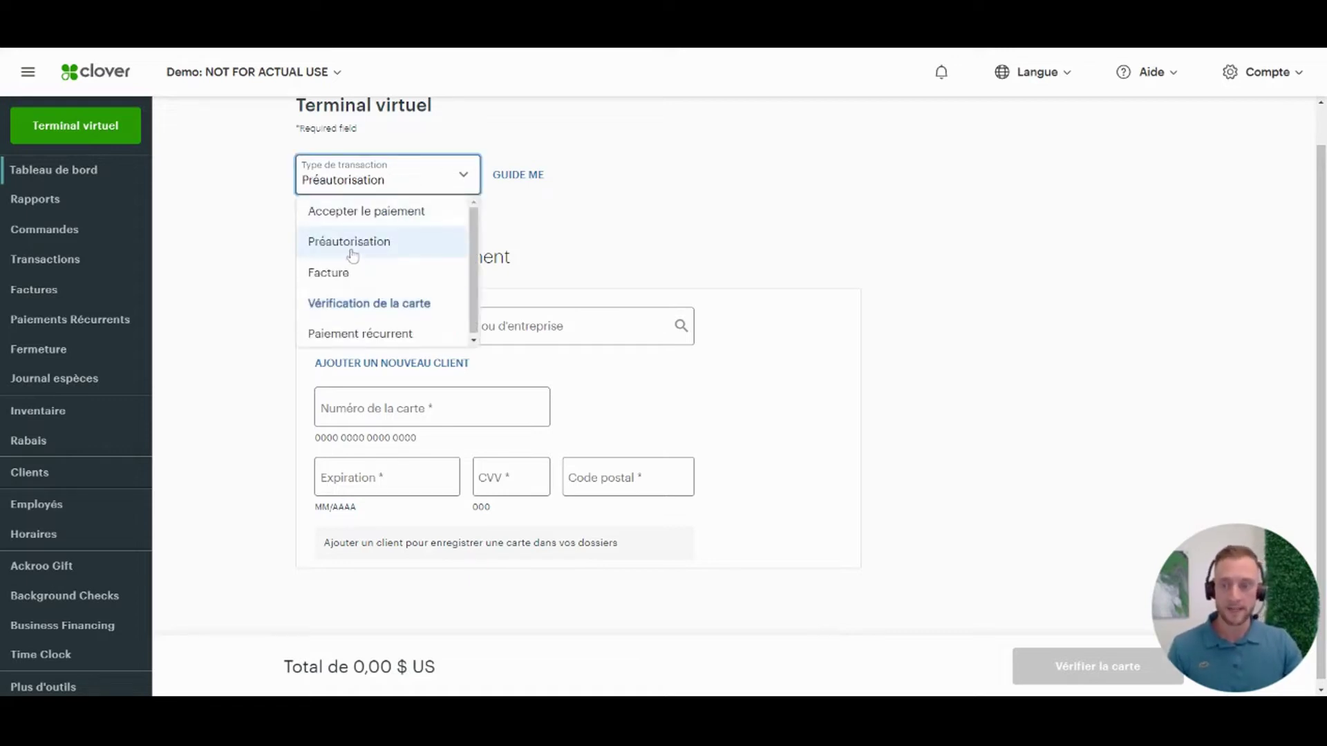
{"action": "left_click", "coordinate": [351, 243]}
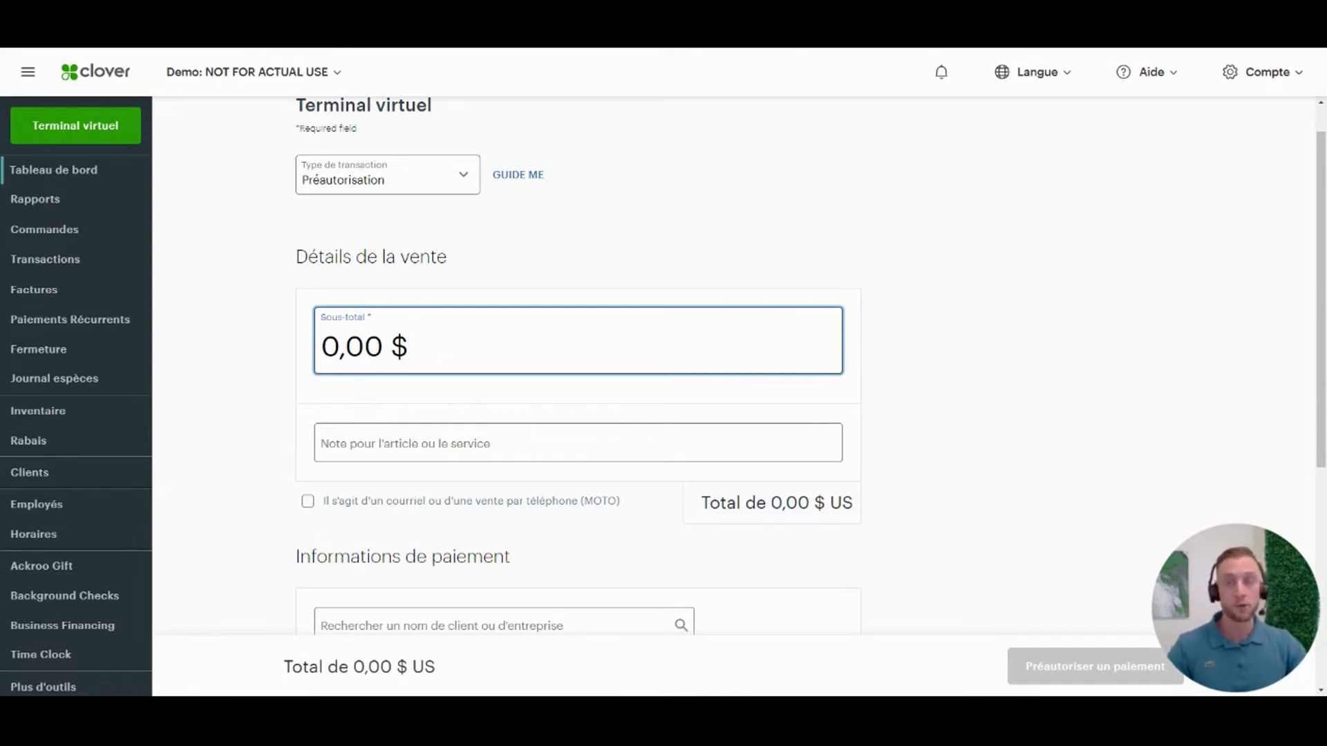
Step: Enter the 100,00 $ US subtotal, leaving the MOTO option unticked
{"action": "left_click", "coordinate": [282, 333]}
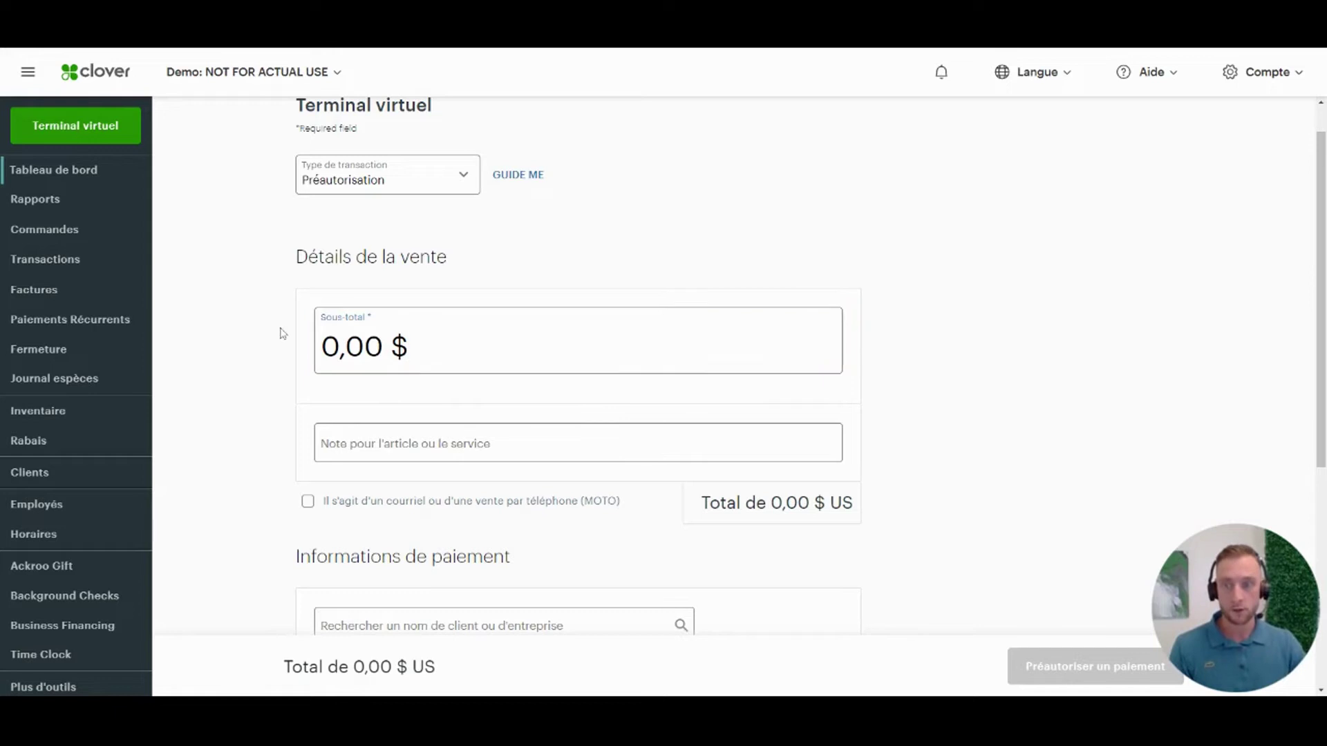
{"action": "left_click", "coordinate": [321, 346]}
{"action": "type", "text": "10"}
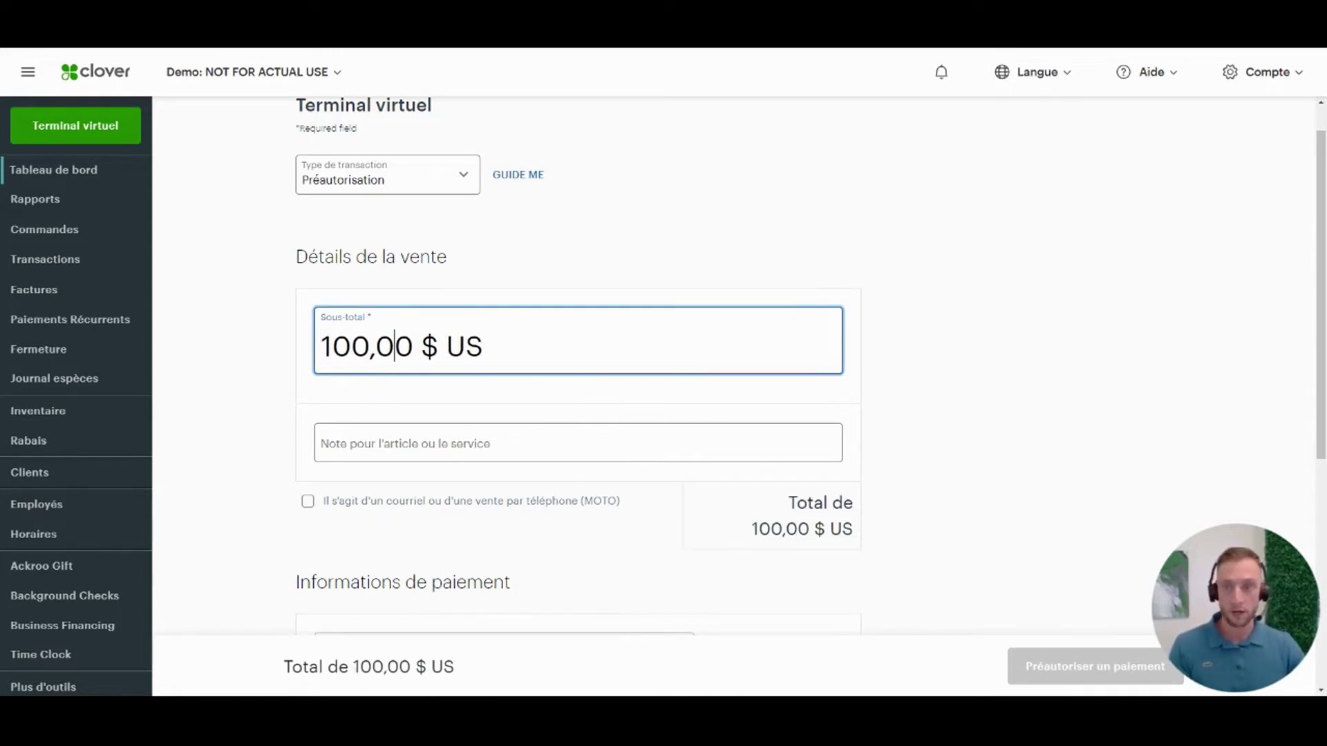
{"action": "left_click", "coordinate": [577, 443]}
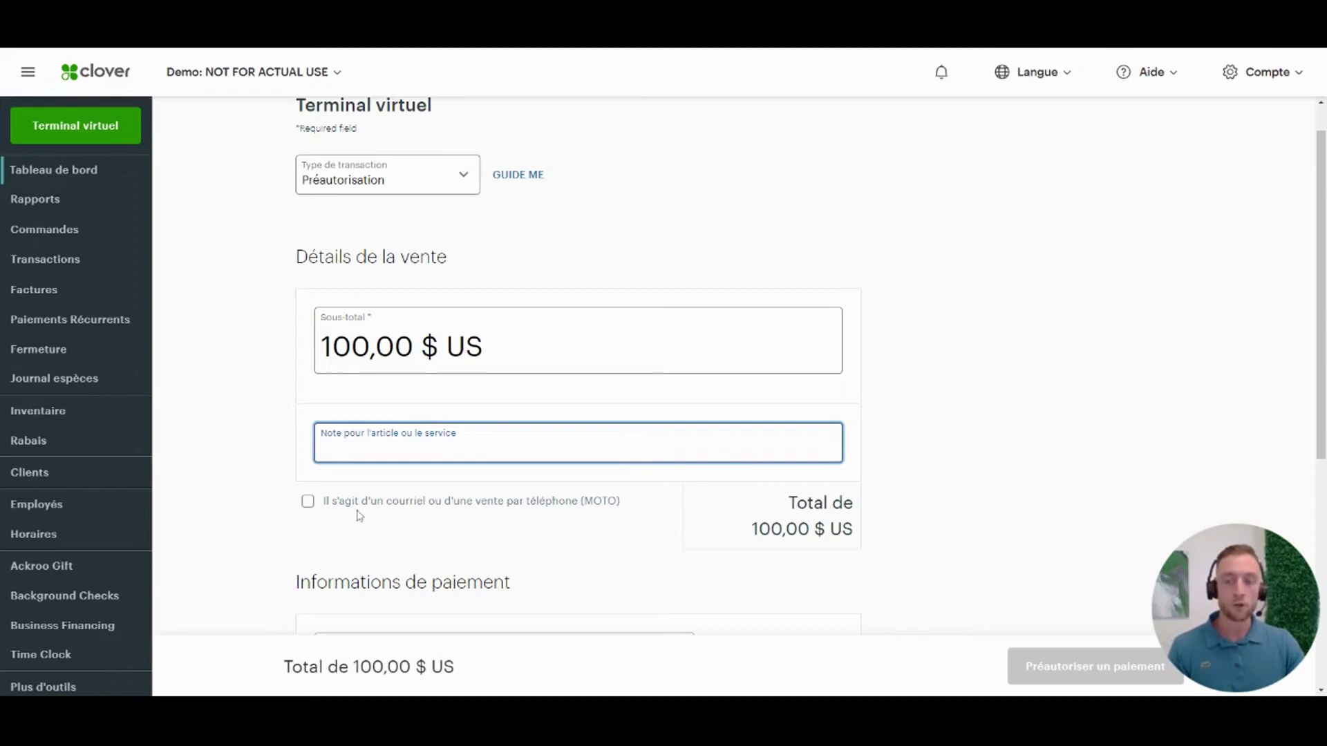
{"action": "left_click", "coordinate": [308, 502]}
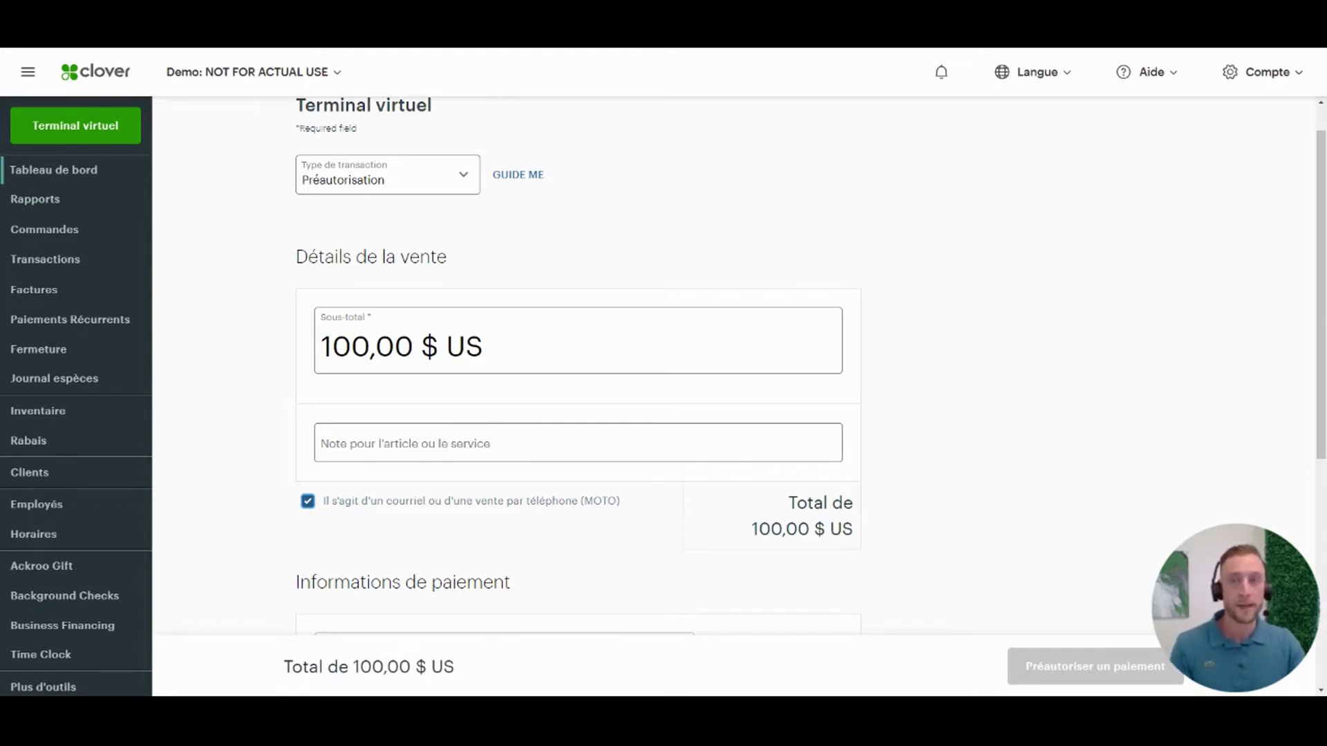
{"action": "left_click", "coordinate": [307, 501]}
{"action": "scroll", "coordinate": [297, 506], "scroll_direction": "down", "scroll_amount": 4}
Step: Search clients for 'er', clear it, and cancel adding a new client
{"action": "scroll", "coordinate": [290, 508], "scroll_direction": "down", "scroll_amount": 3}
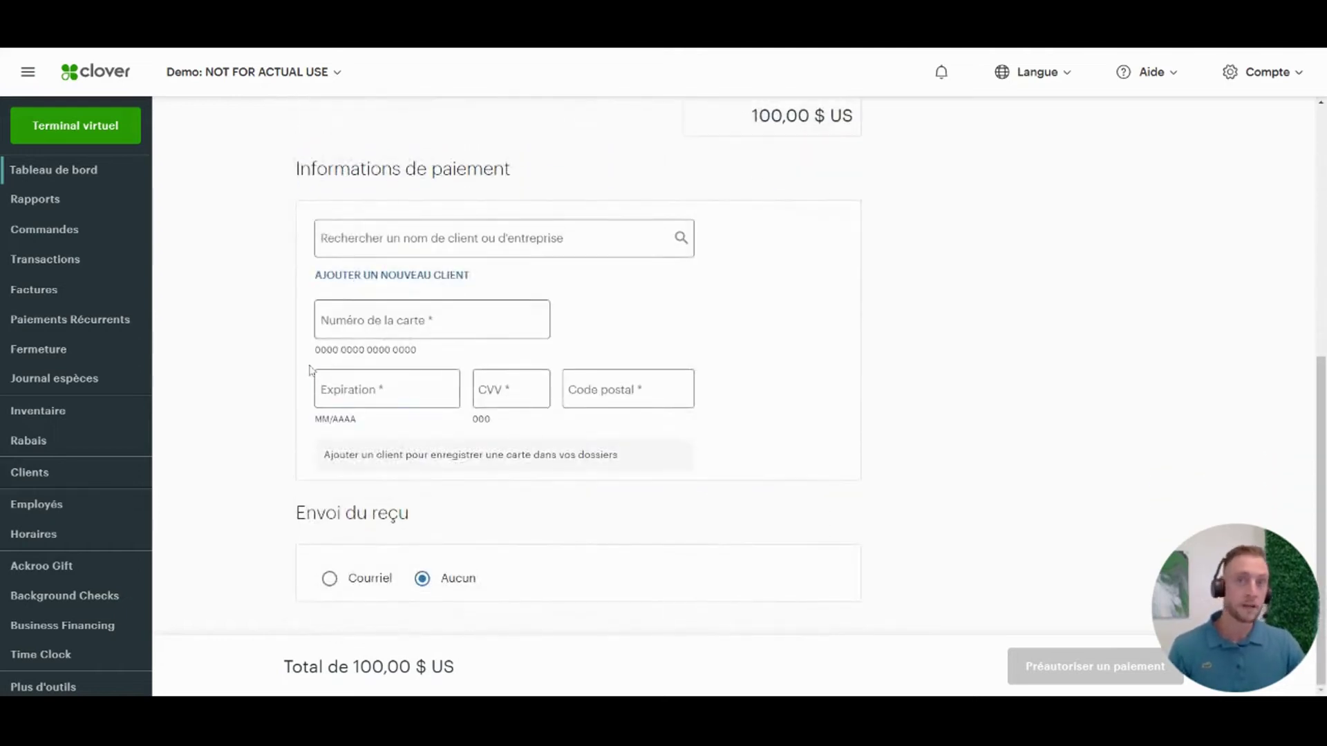
{"action": "left_click", "coordinate": [431, 243]}
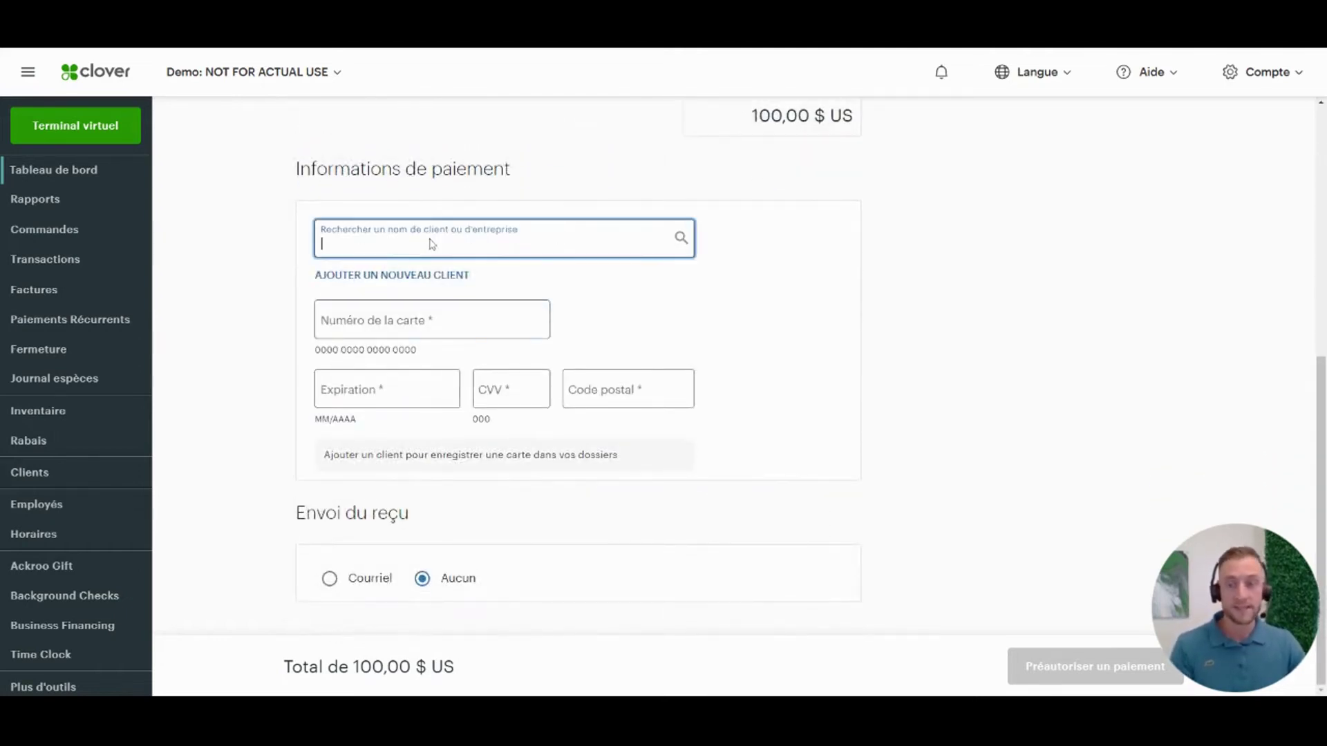
{"action": "type", "text": "eric"}
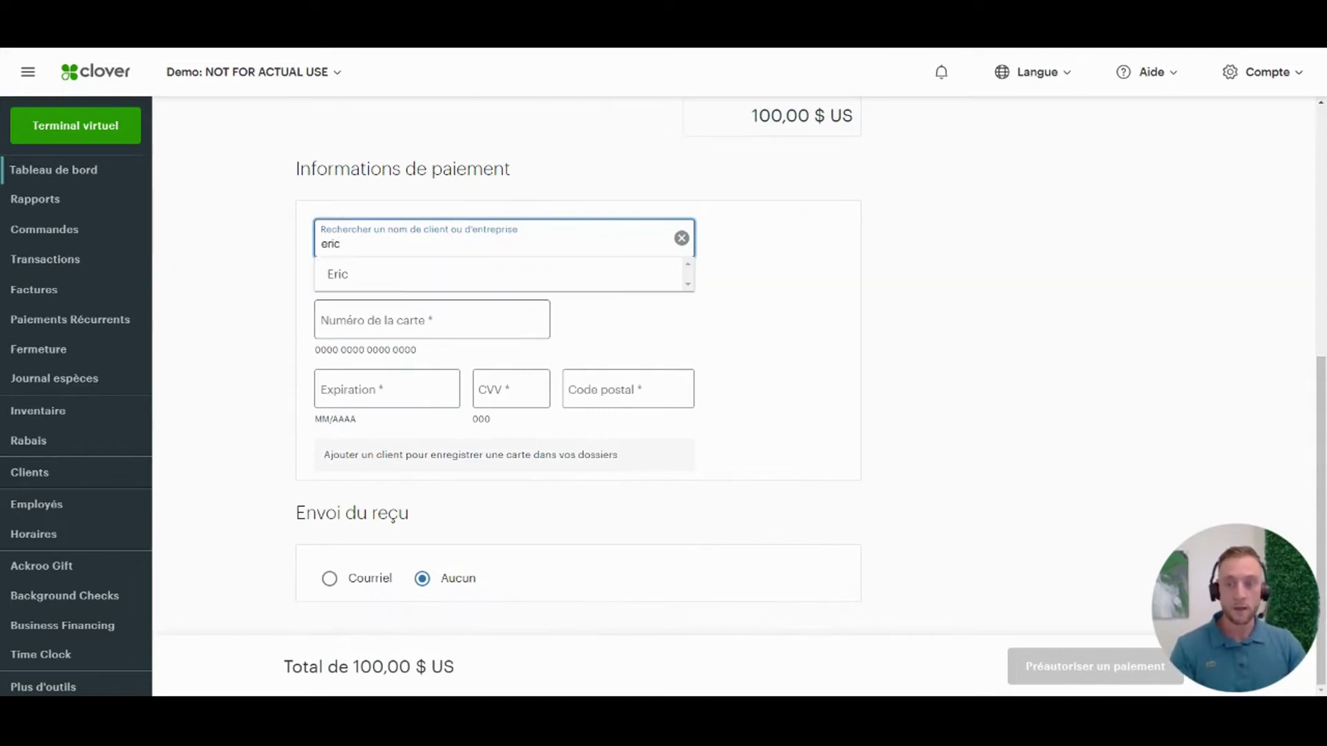
{"action": "left_click", "coordinate": [681, 242]}
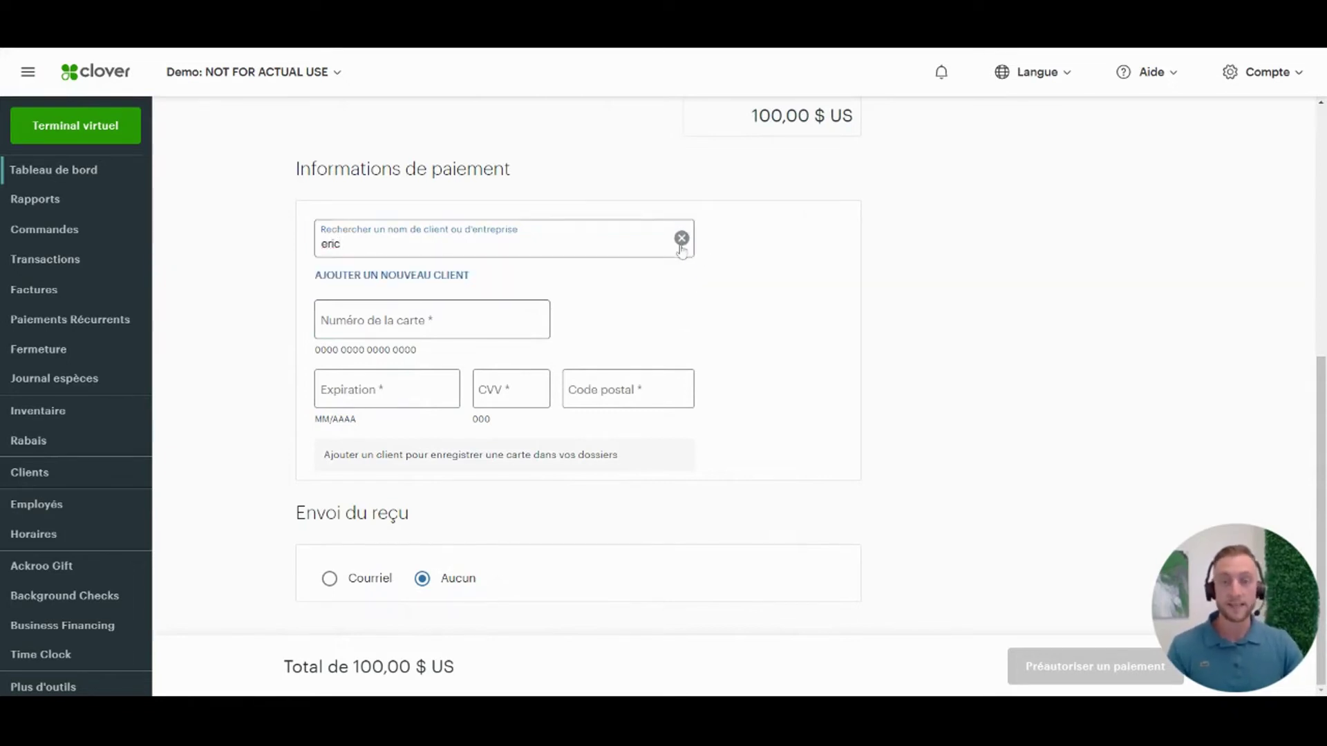
{"action": "left_click", "coordinate": [405, 277]}
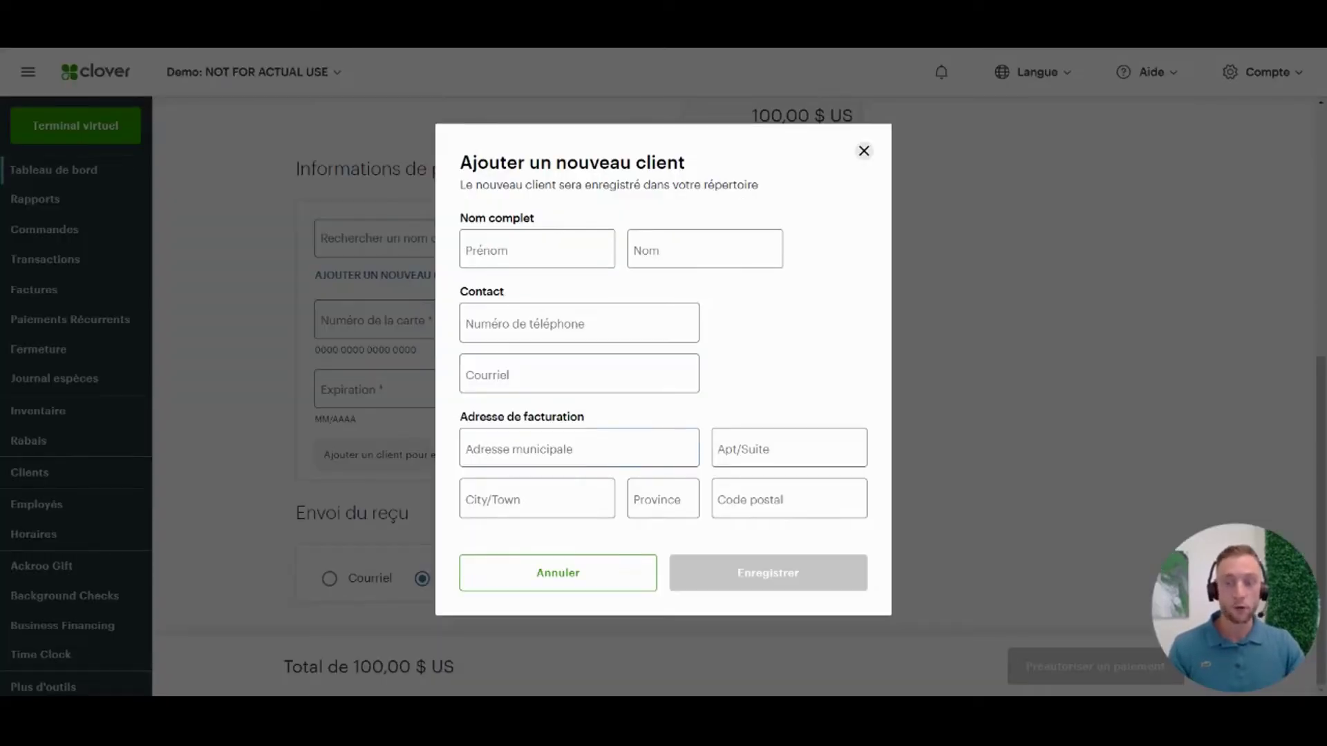
{"action": "left_click", "coordinate": [570, 579]}
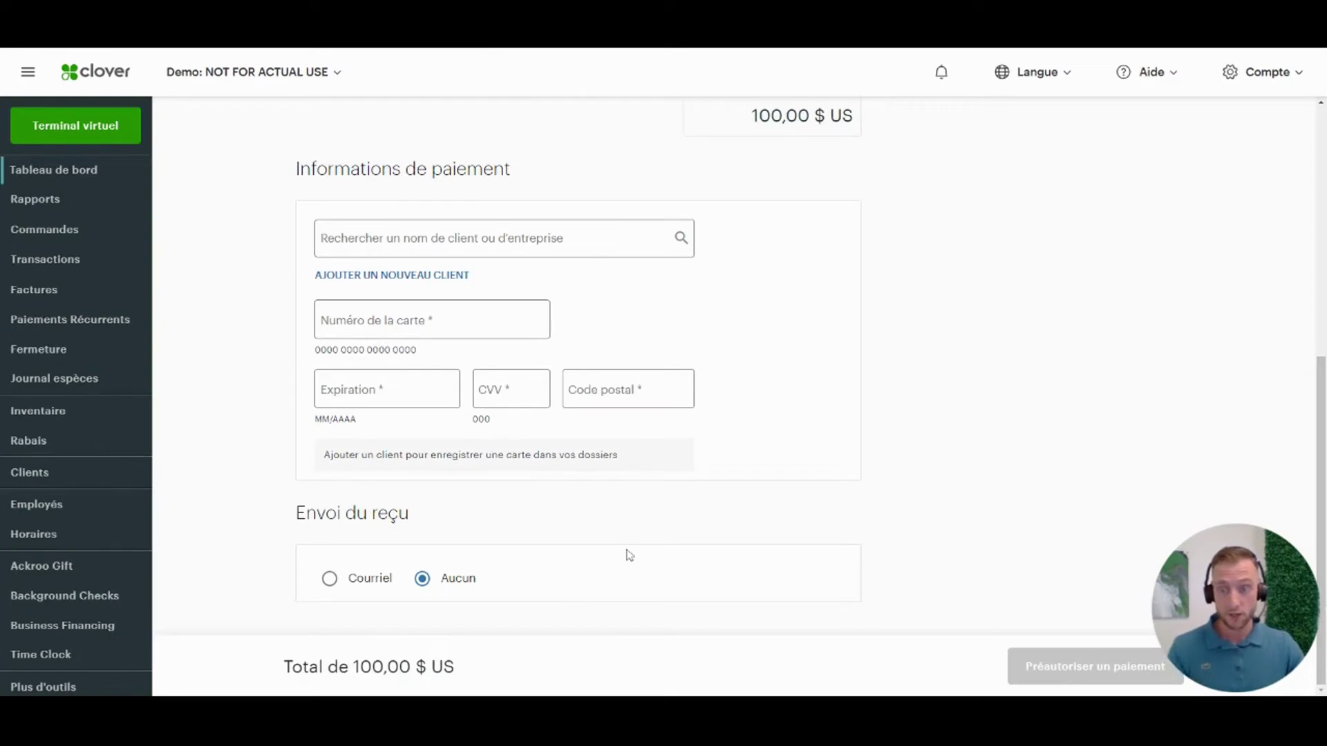
{"action": "left_click", "coordinate": [374, 326]}
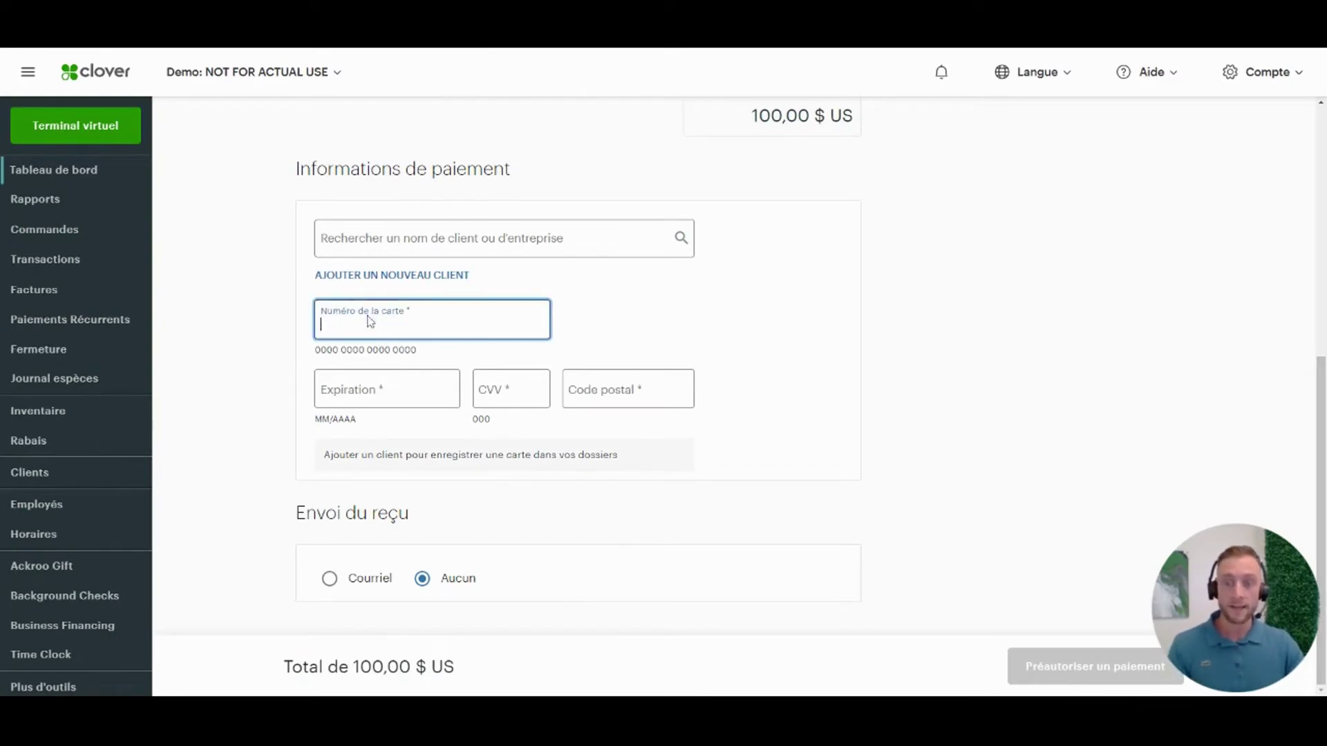
{"action": "type", "text": "424"}
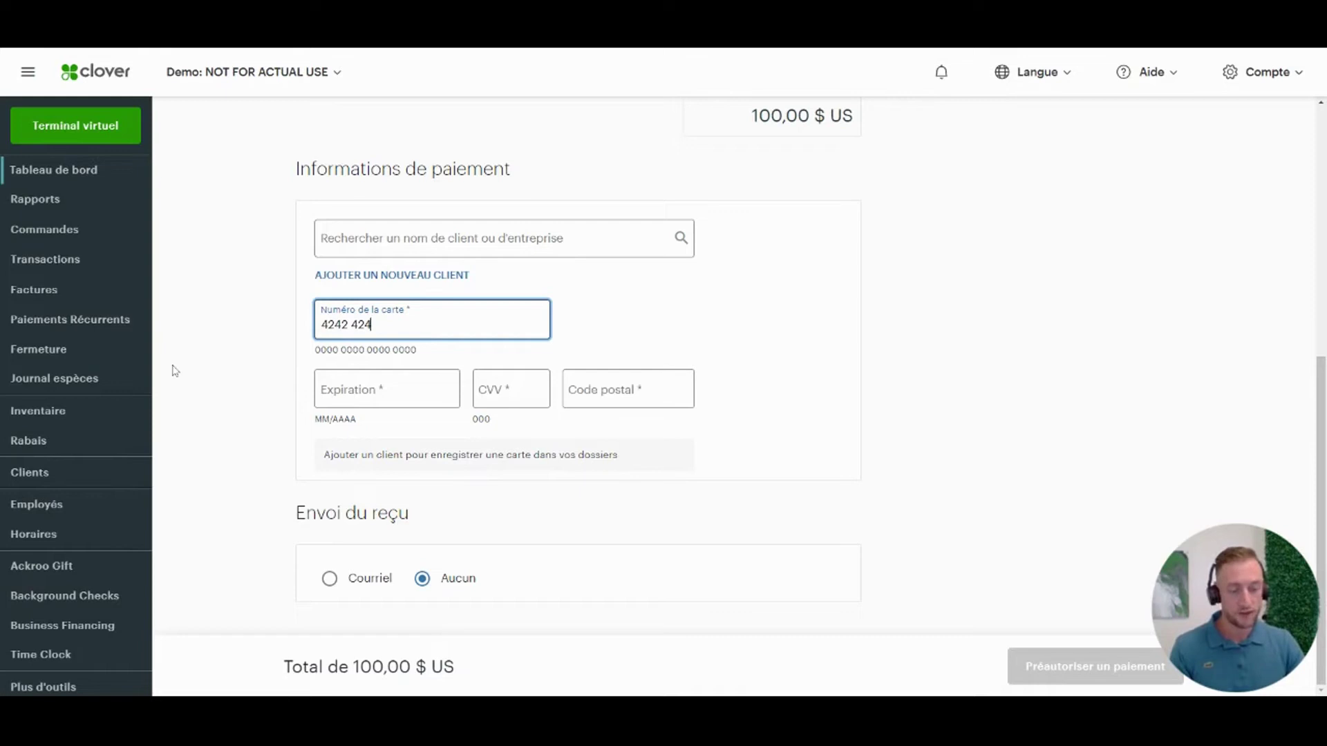
{"action": "type", "text": "2424242424242"}
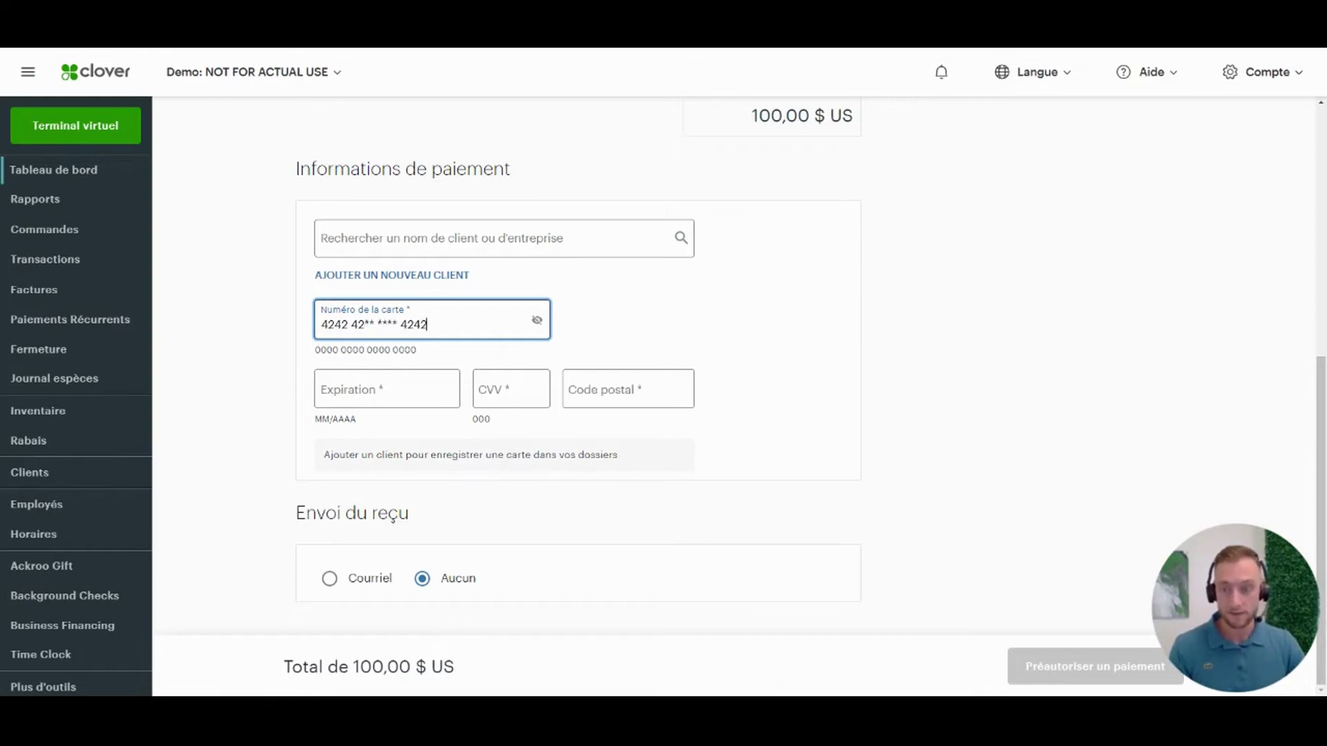
{"action": "left_click", "coordinate": [338, 387]}
{"action": "type", "text": "10/2014"}
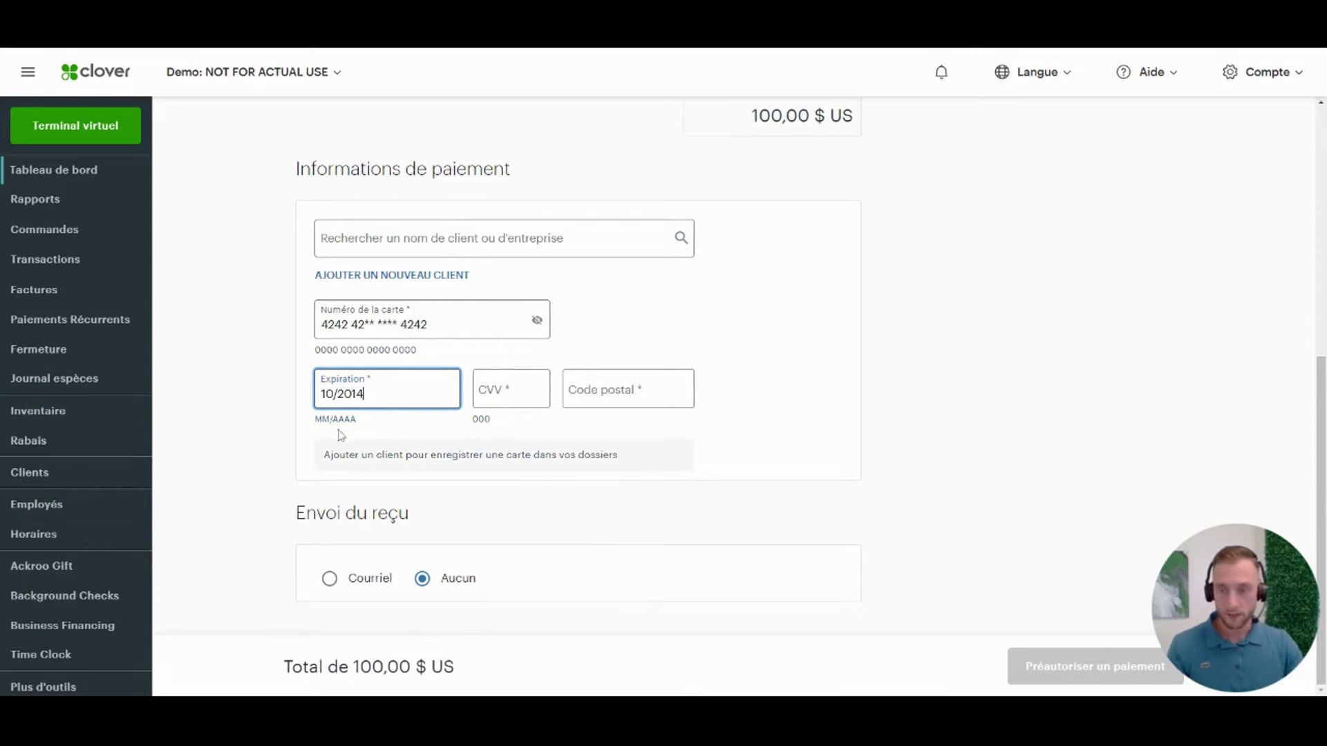
{"action": "key", "text": "BackSpace"}
{"action": "left_click", "coordinate": [511, 393]}
{"action": "type", "text": "0000"}
{"action": "key", "text": "Tab"}
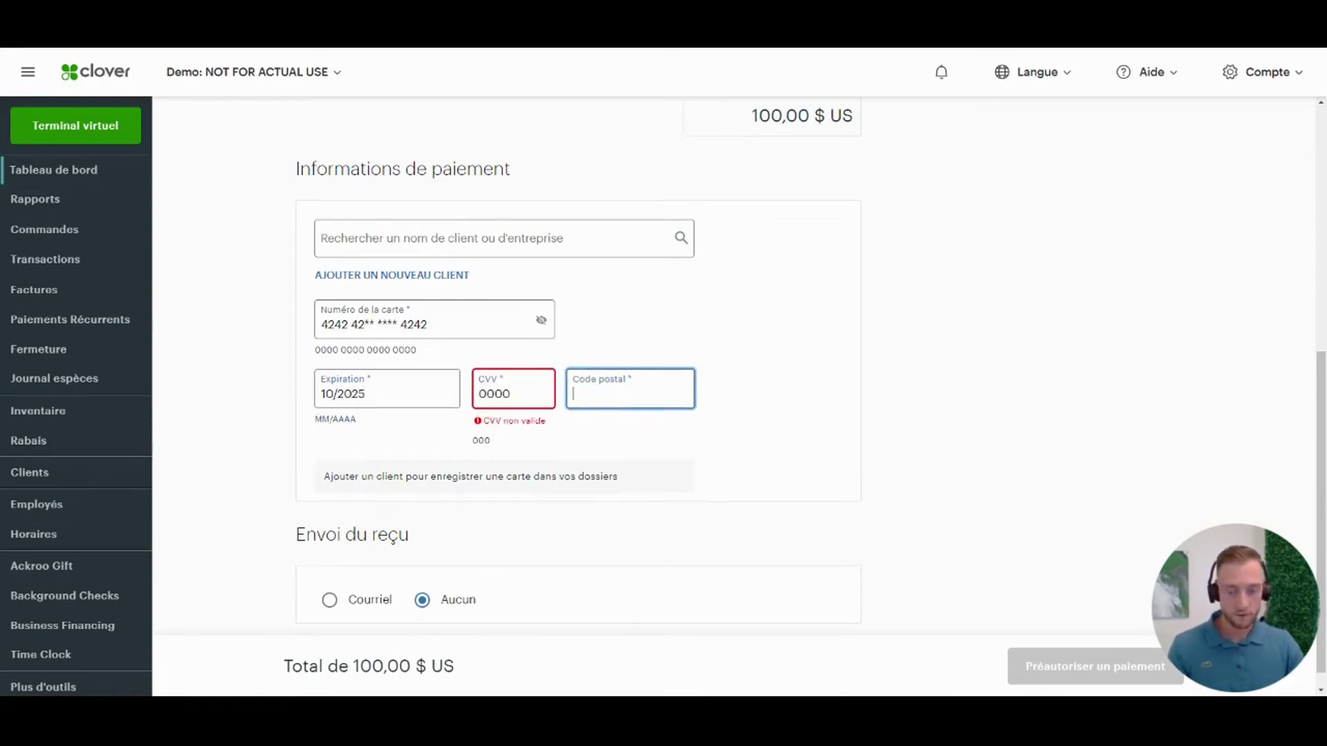
{"action": "type", "text": "4D54F45F5"}
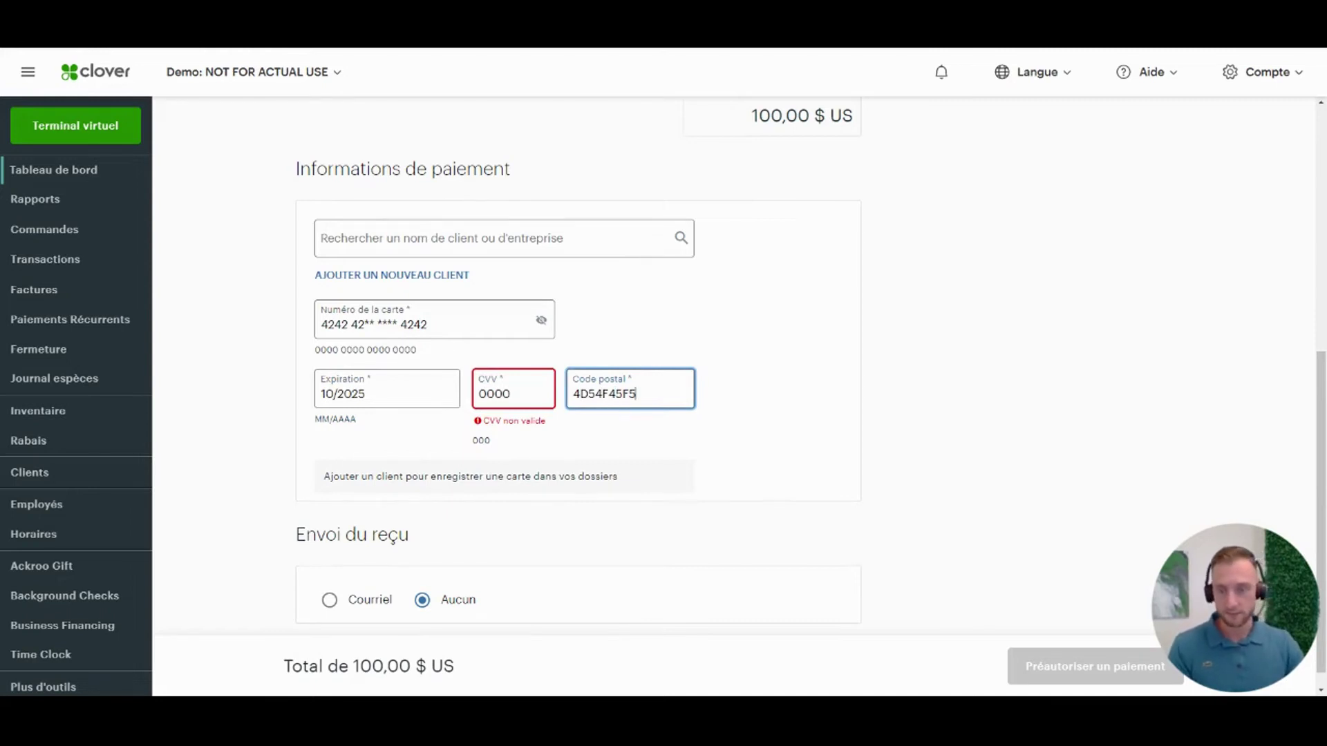
Step: Keep the receipt at Aucun, trim the CVV to 000, and submit the pre-authorization
{"action": "scroll", "coordinate": [422, 515], "scroll_direction": "down", "scroll_amount": 1}
{"action": "left_click", "coordinate": [334, 589]}
{"action": "left_click", "coordinate": [423, 579]}
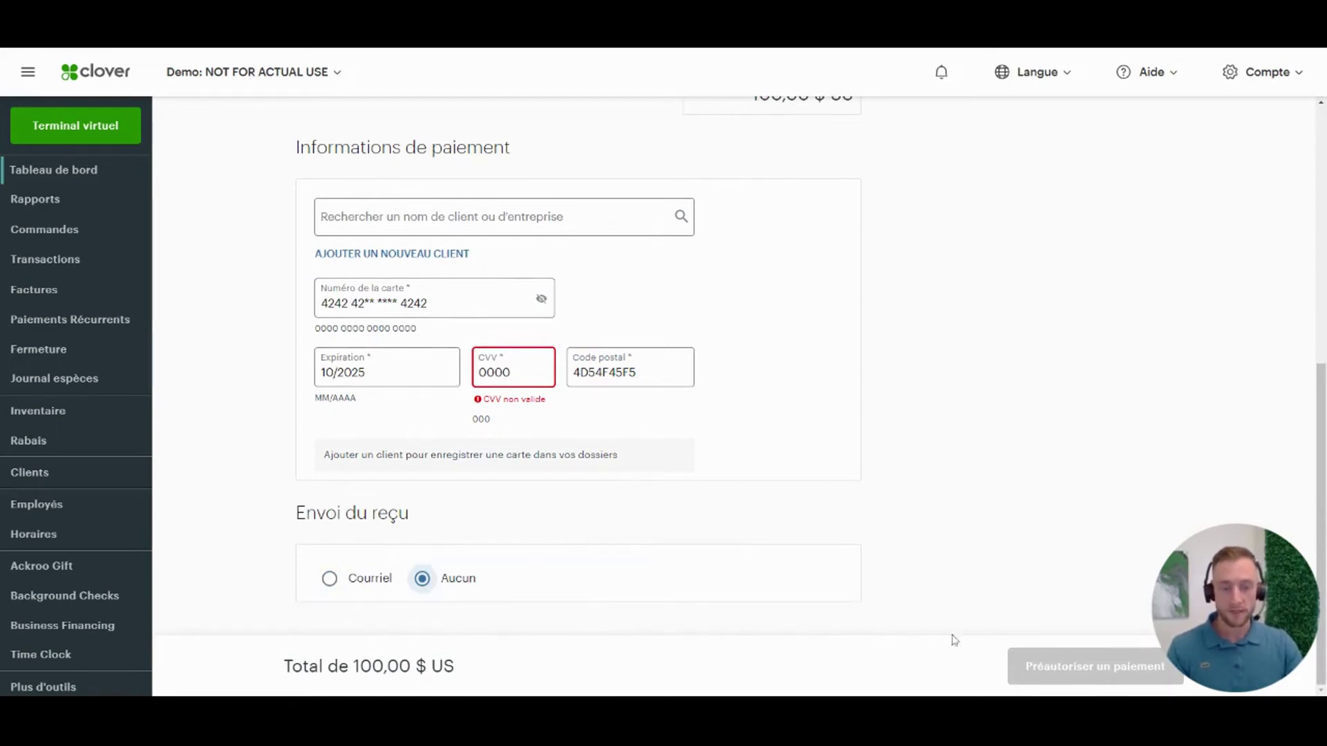
{"action": "left_click", "coordinate": [524, 383]}
{"action": "key", "text": "BackSpace"}
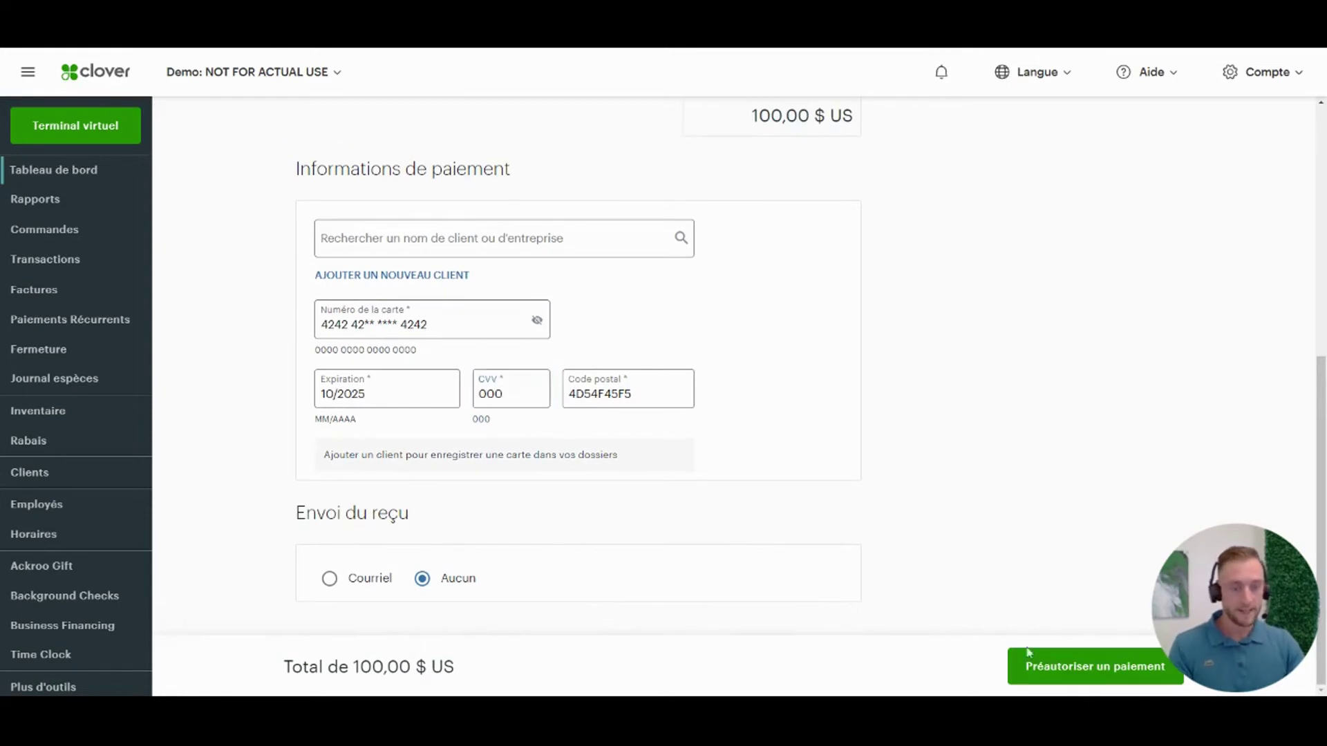
{"action": "left_click", "coordinate": [1041, 666]}
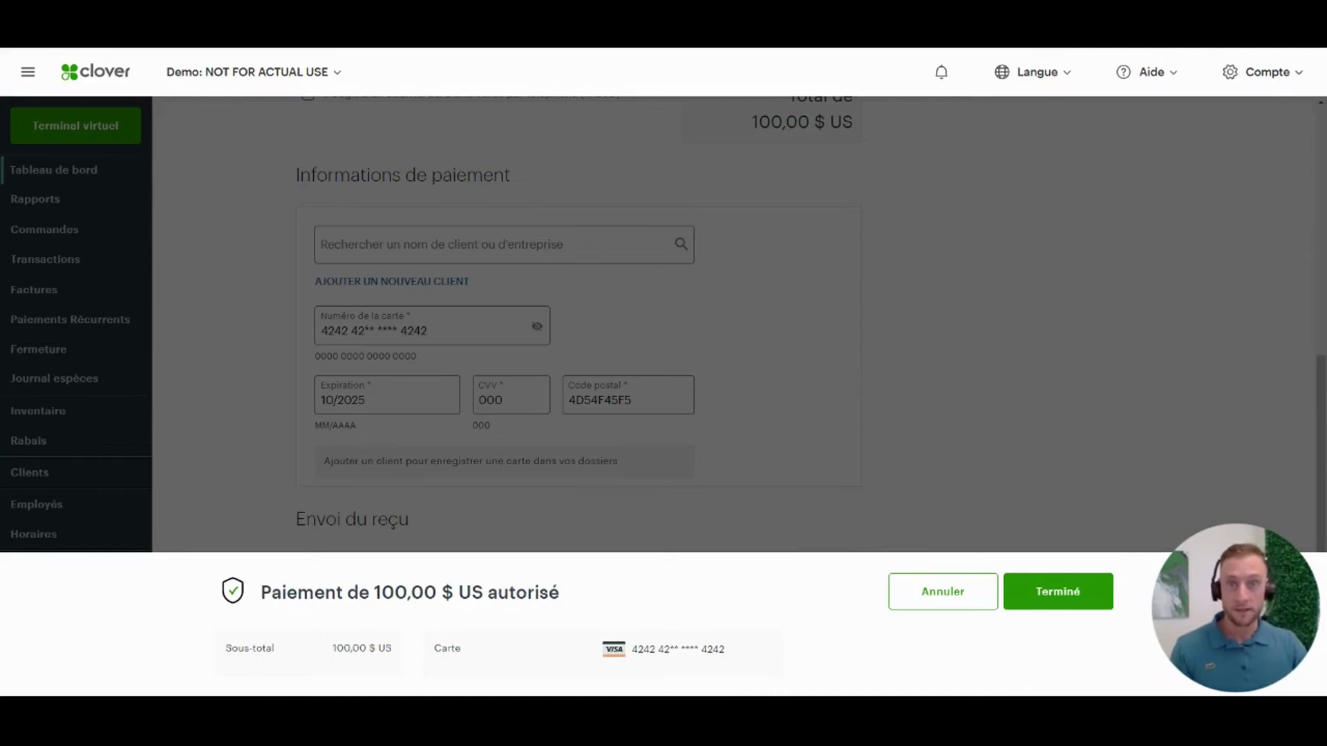
Step: Close the 100,00 $ US authorized confirmation and expand Transactions in the sidebar
{"action": "left_click", "coordinate": [1044, 608]}
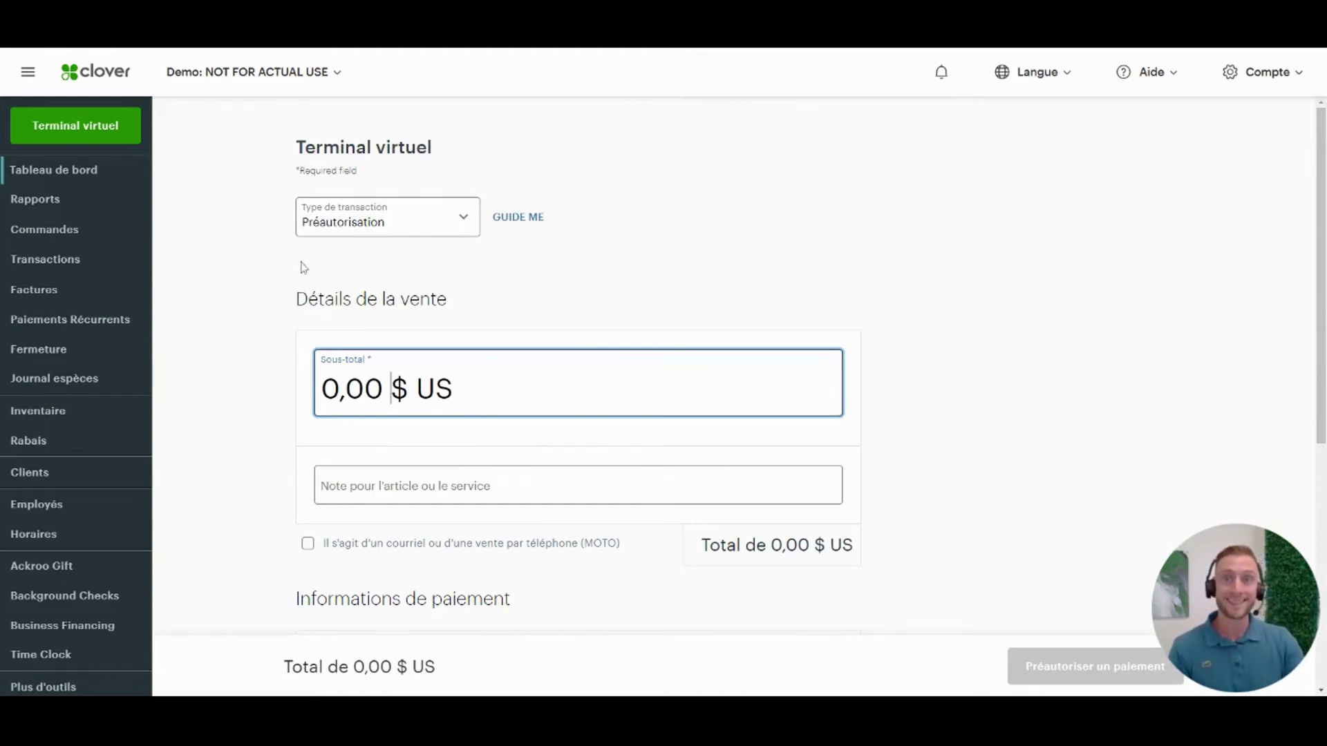
{"action": "left_click", "coordinate": [74, 267]}
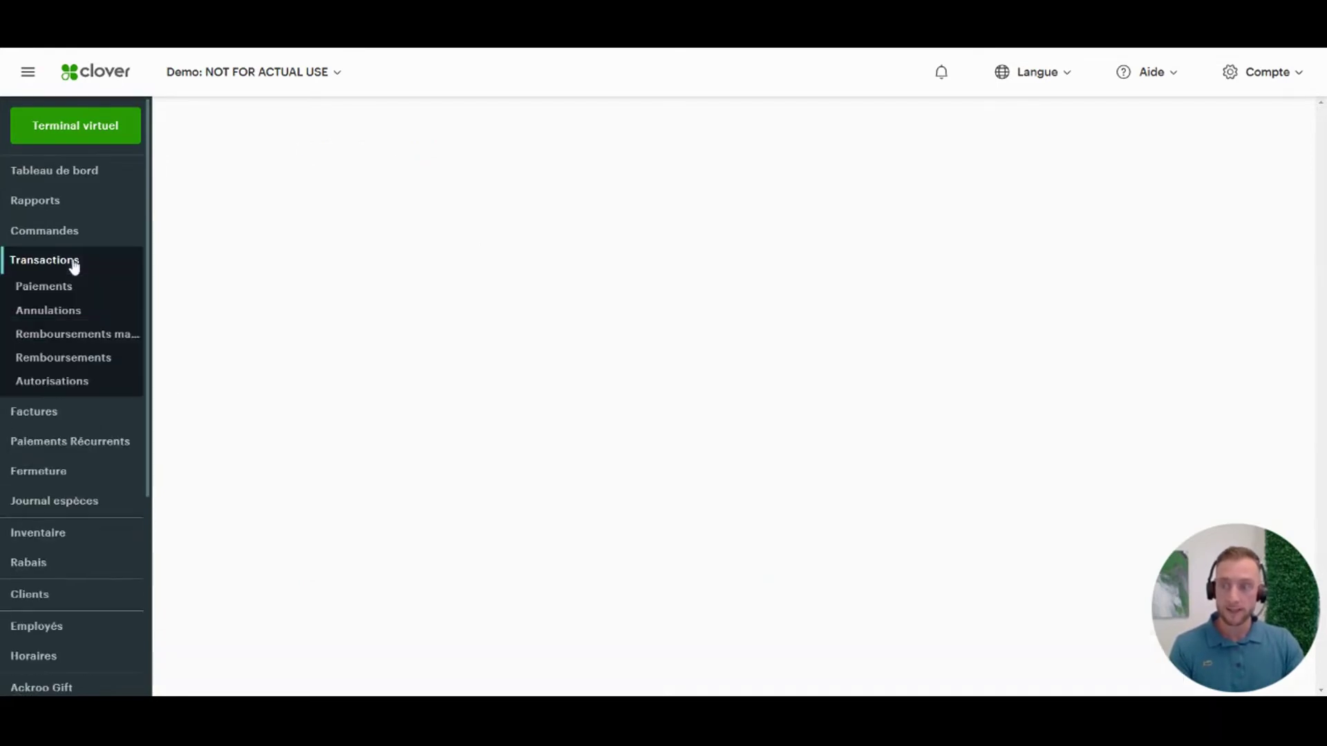
Step: Open Autorisations, close the receipt form unsent, and open the $100.00 VISA authorization's action menu
{"action": "left_click", "coordinate": [61, 385]}
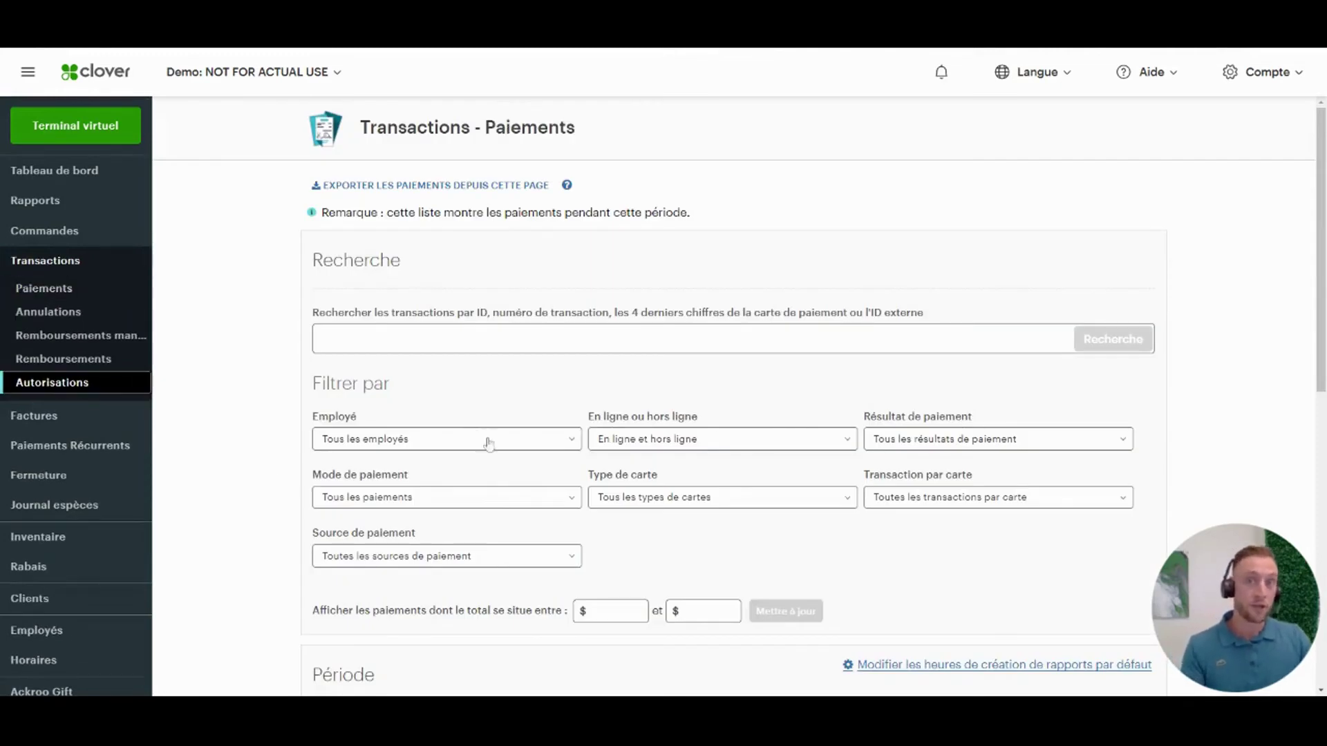
{"action": "scroll", "coordinate": [541, 440], "scroll_direction": "down", "scroll_amount": 1}
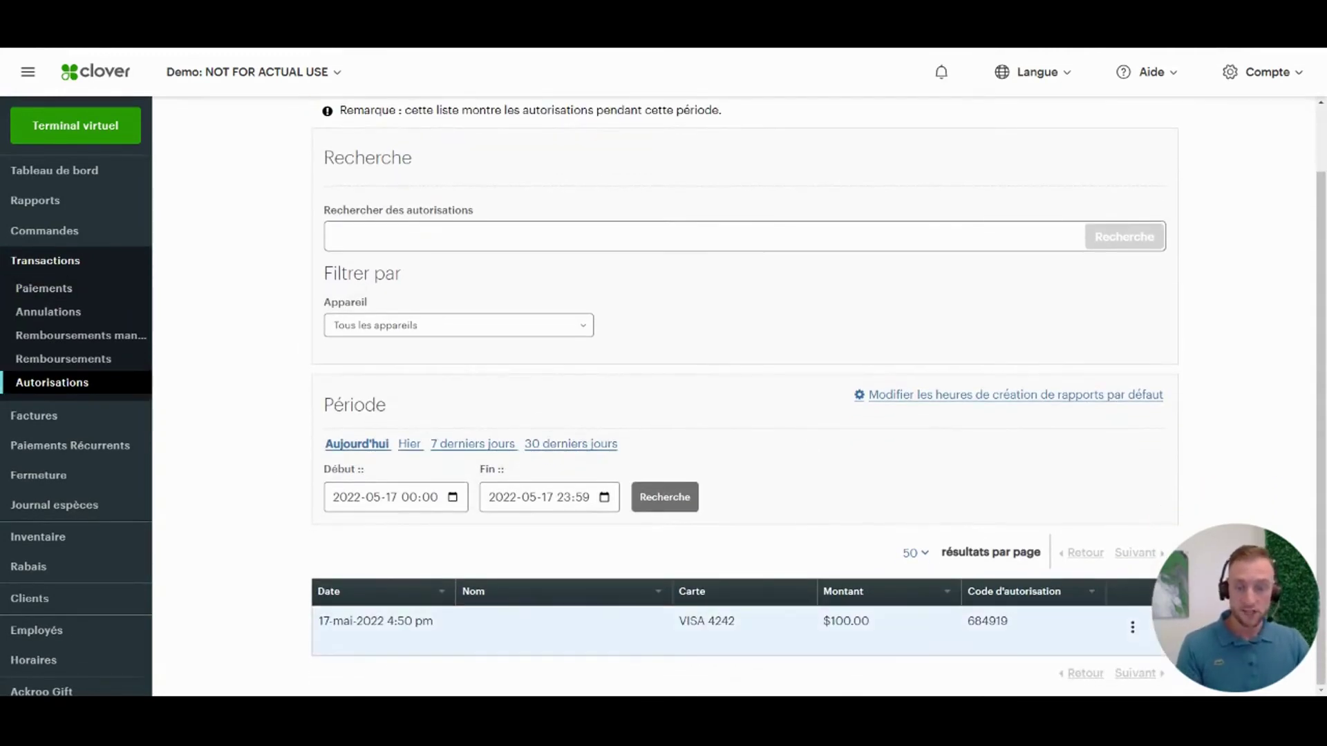
{"action": "left_click_drag", "start_coordinate": [1253, 631], "coordinate": [1253, 401]}
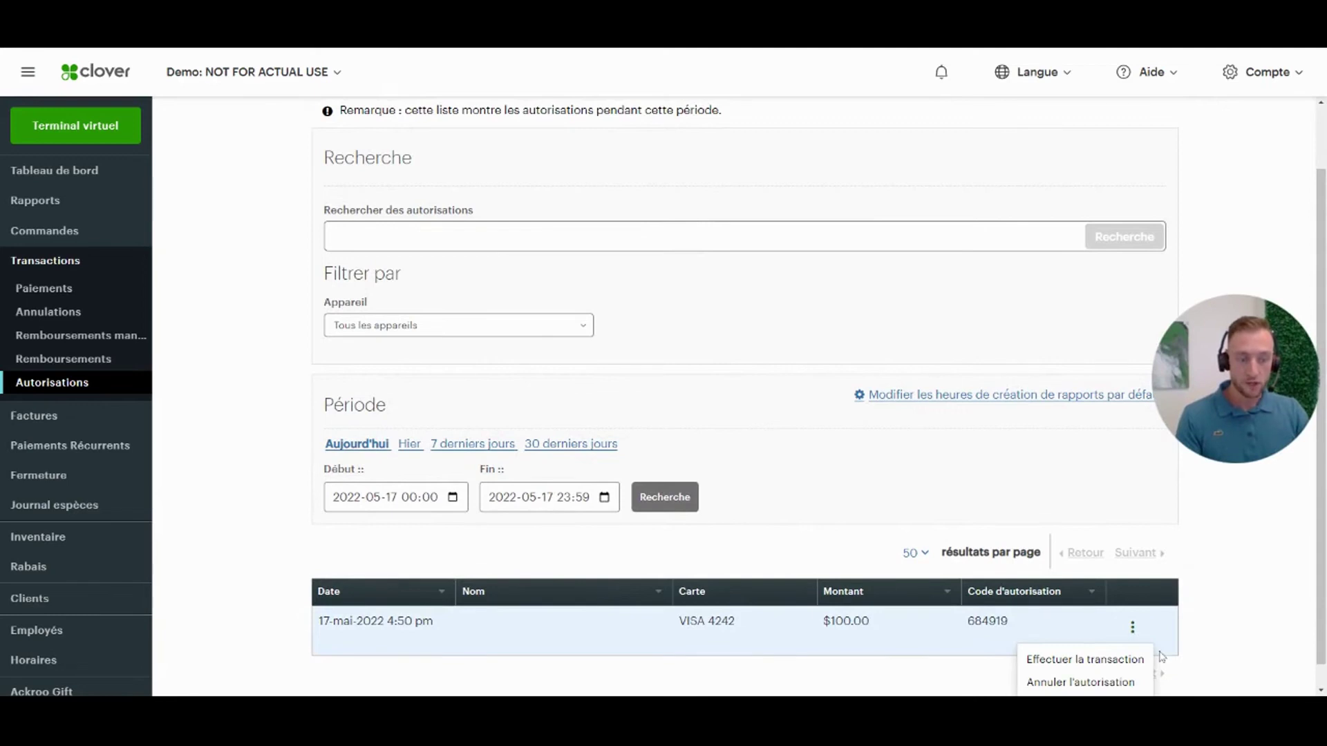
{"action": "scroll", "coordinate": [1092, 643], "scroll_direction": "down", "scroll_amount": 1}
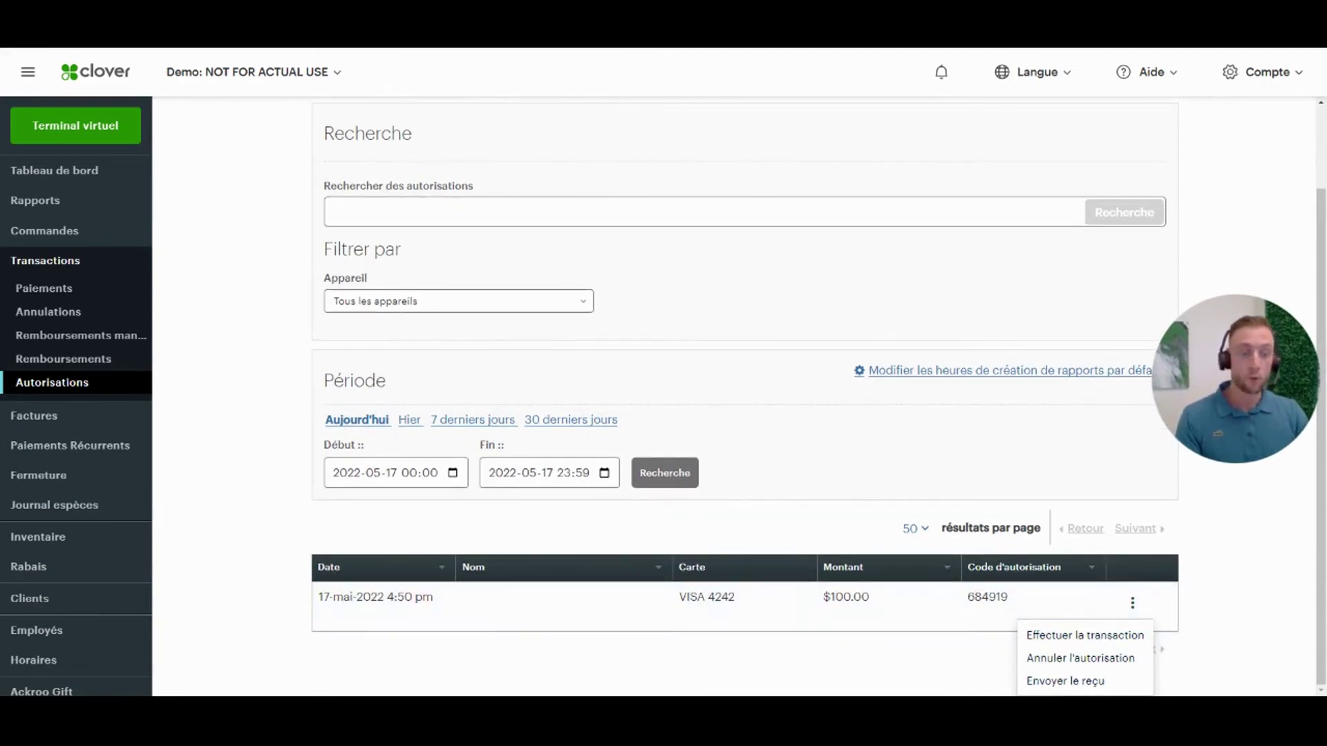
{"action": "left_click", "coordinate": [1052, 685]}
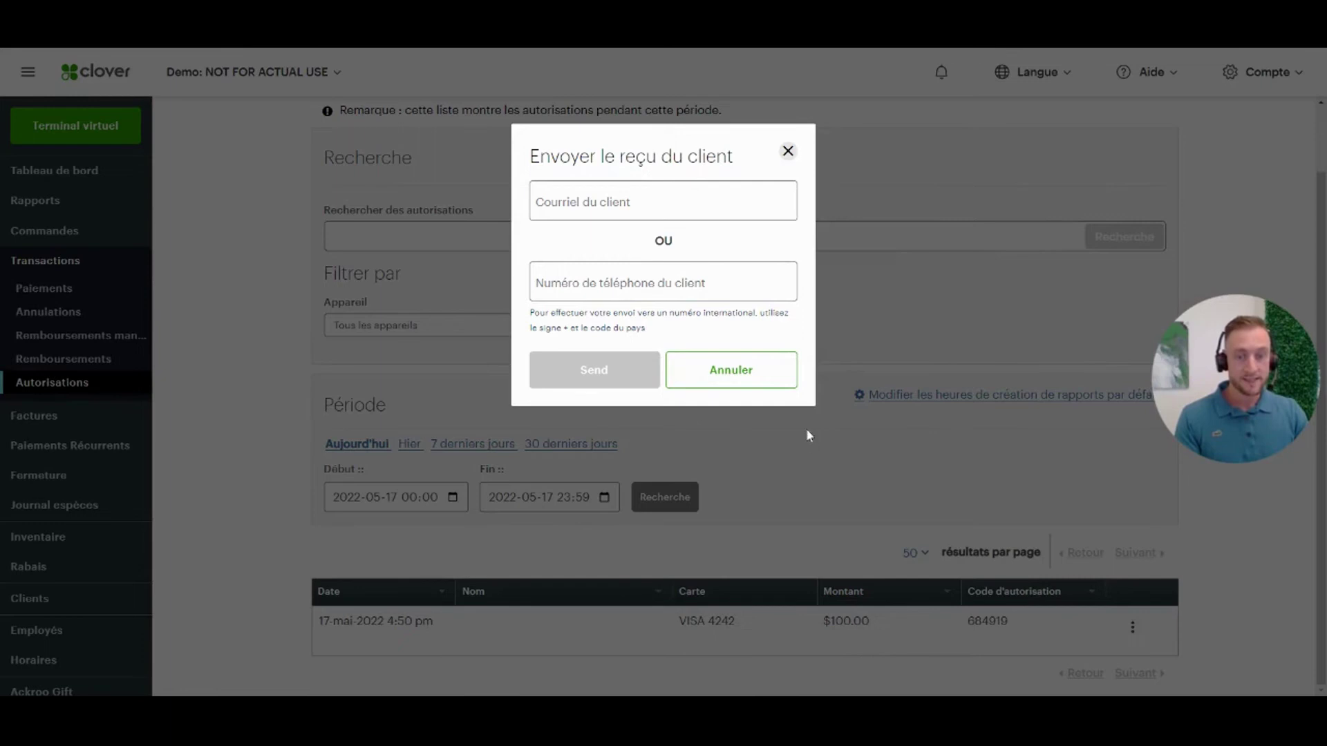
{"action": "left_click", "coordinate": [809, 434]}
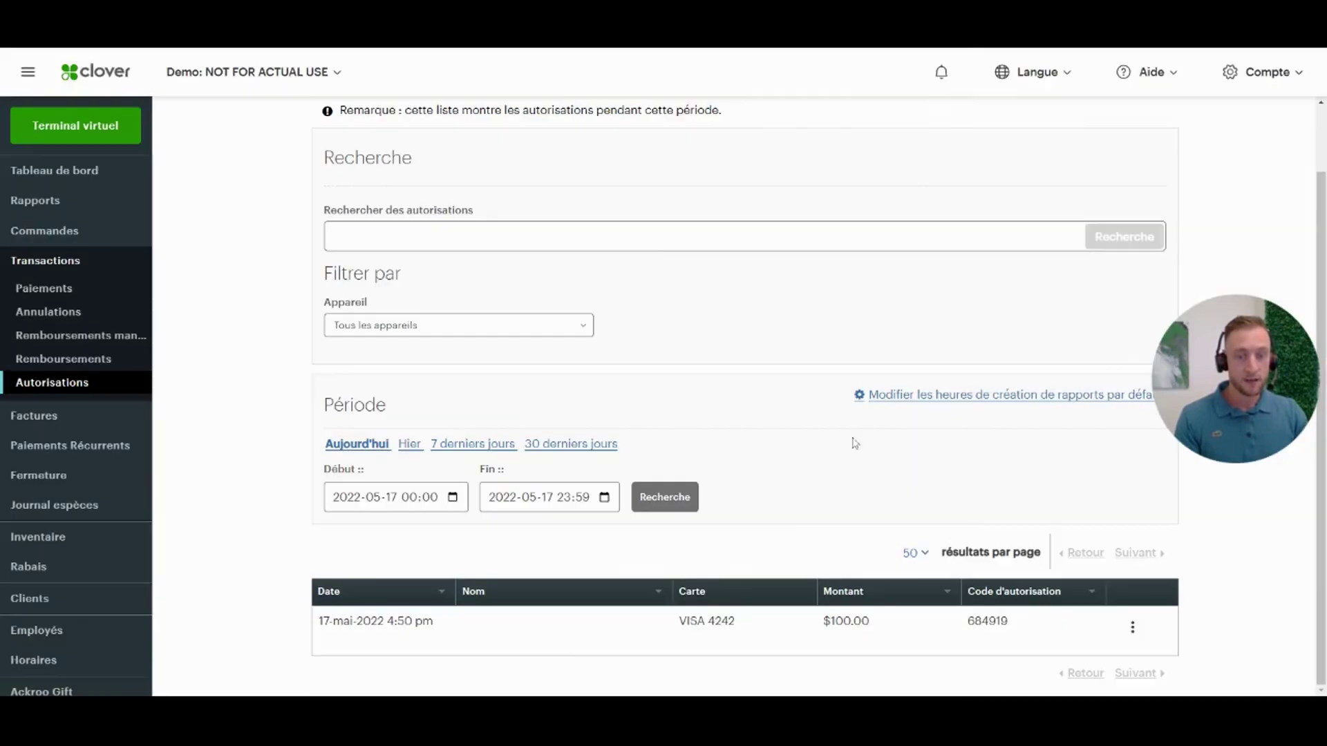
{"action": "left_click", "coordinate": [1132, 627]}
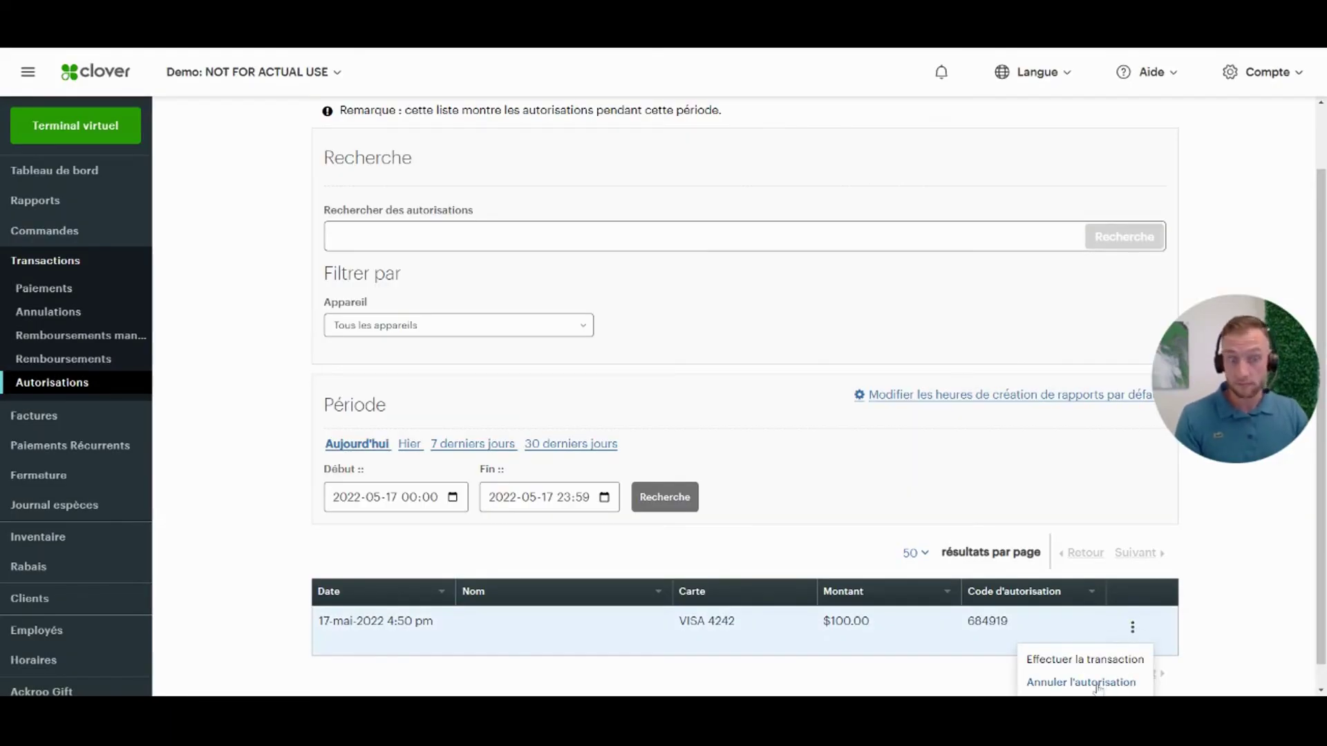
Step: Use Effectuer la transaction to charge 50 instead of 100, then close the dialogs
{"action": "left_click", "coordinate": [1068, 662]}
{"action": "left_click", "coordinate": [592, 293]}
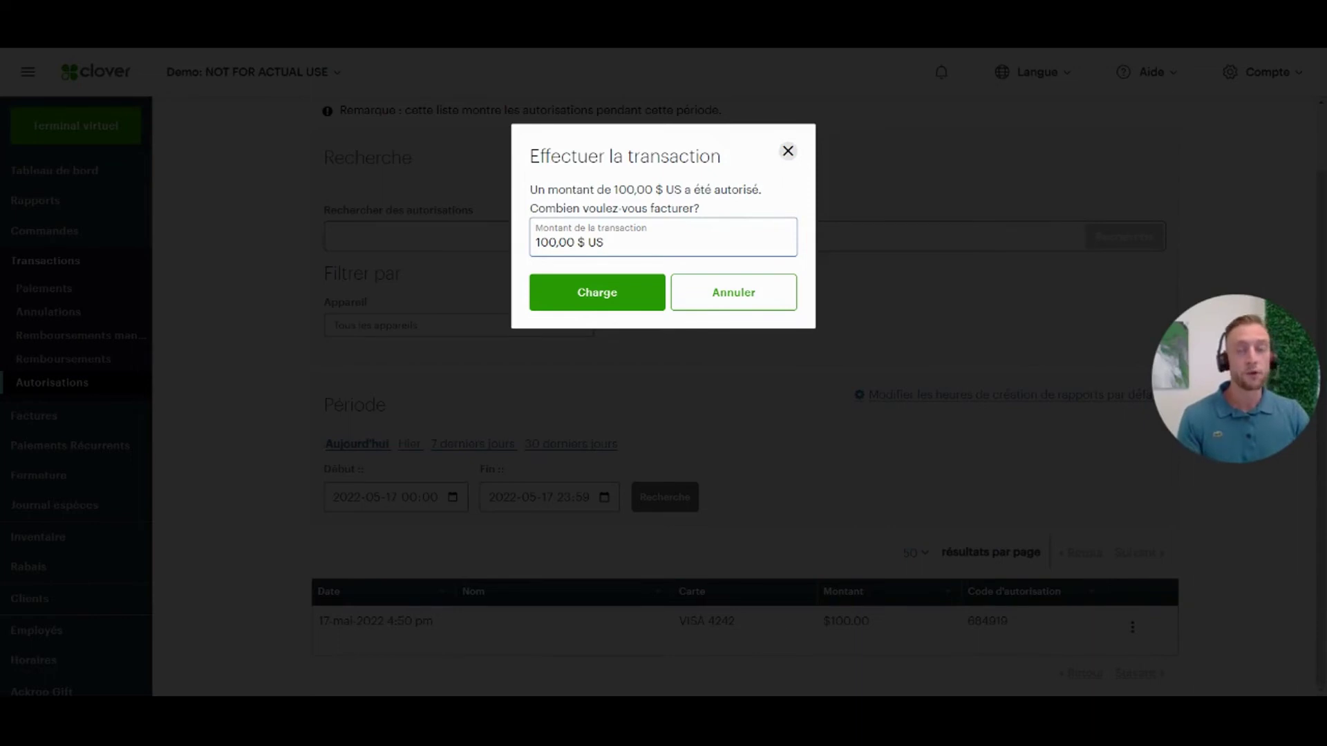
{"action": "left_click", "coordinate": [542, 242]}
{"action": "double_click", "coordinate": [542, 242]}
{"action": "type", "text": "50"}
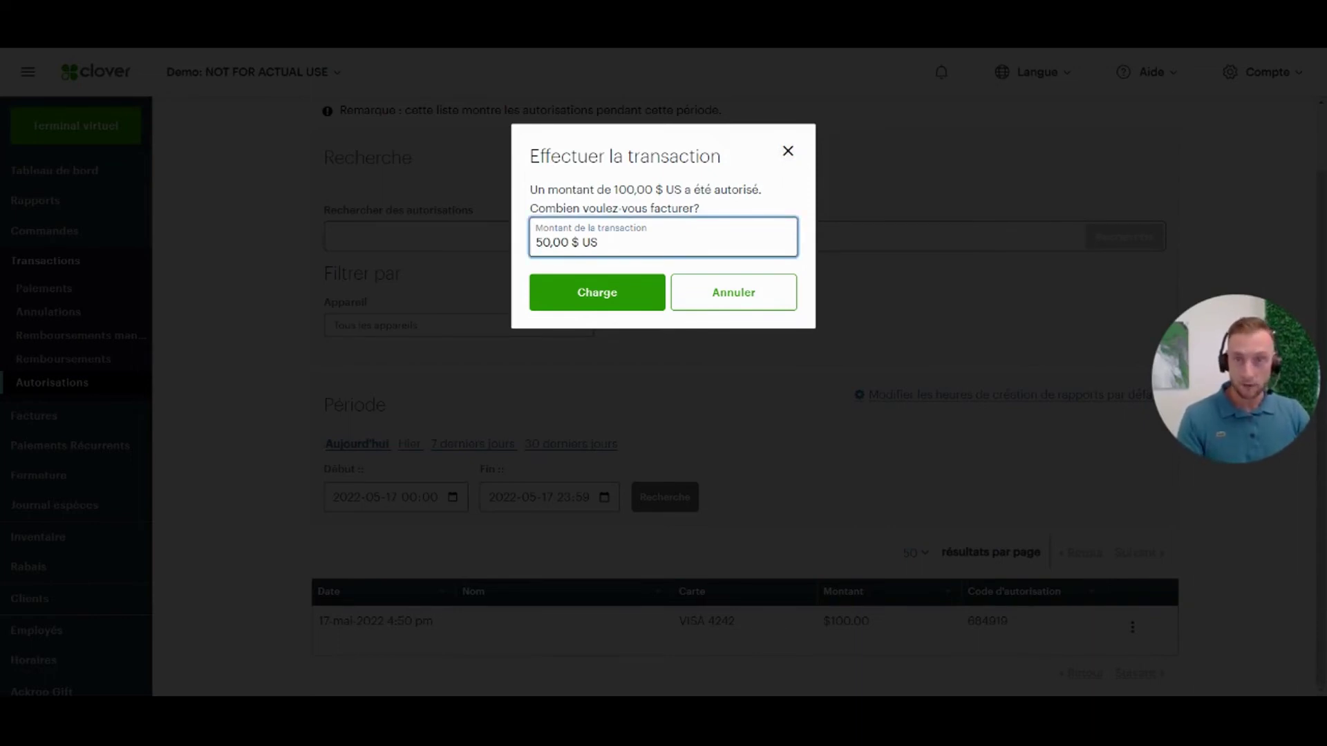
{"action": "left_click", "coordinate": [631, 298]}
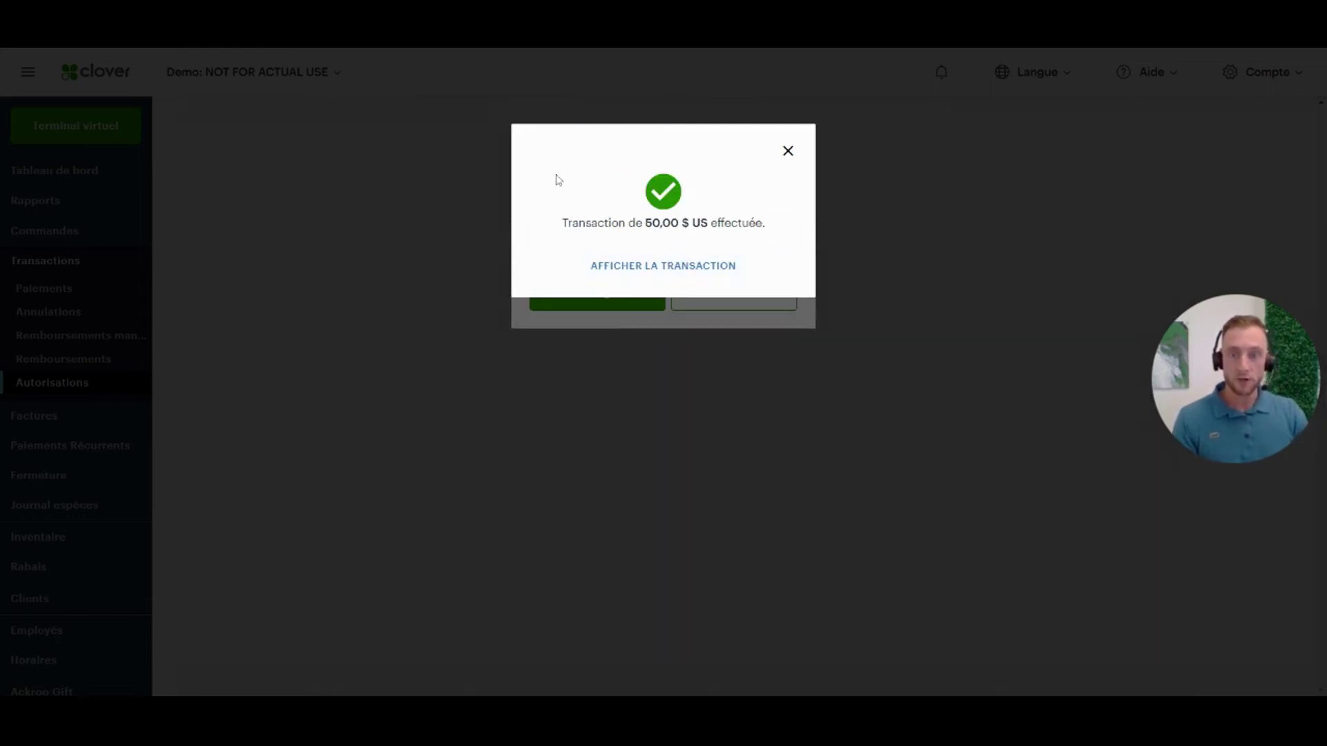
{"action": "left_click", "coordinate": [788, 150]}
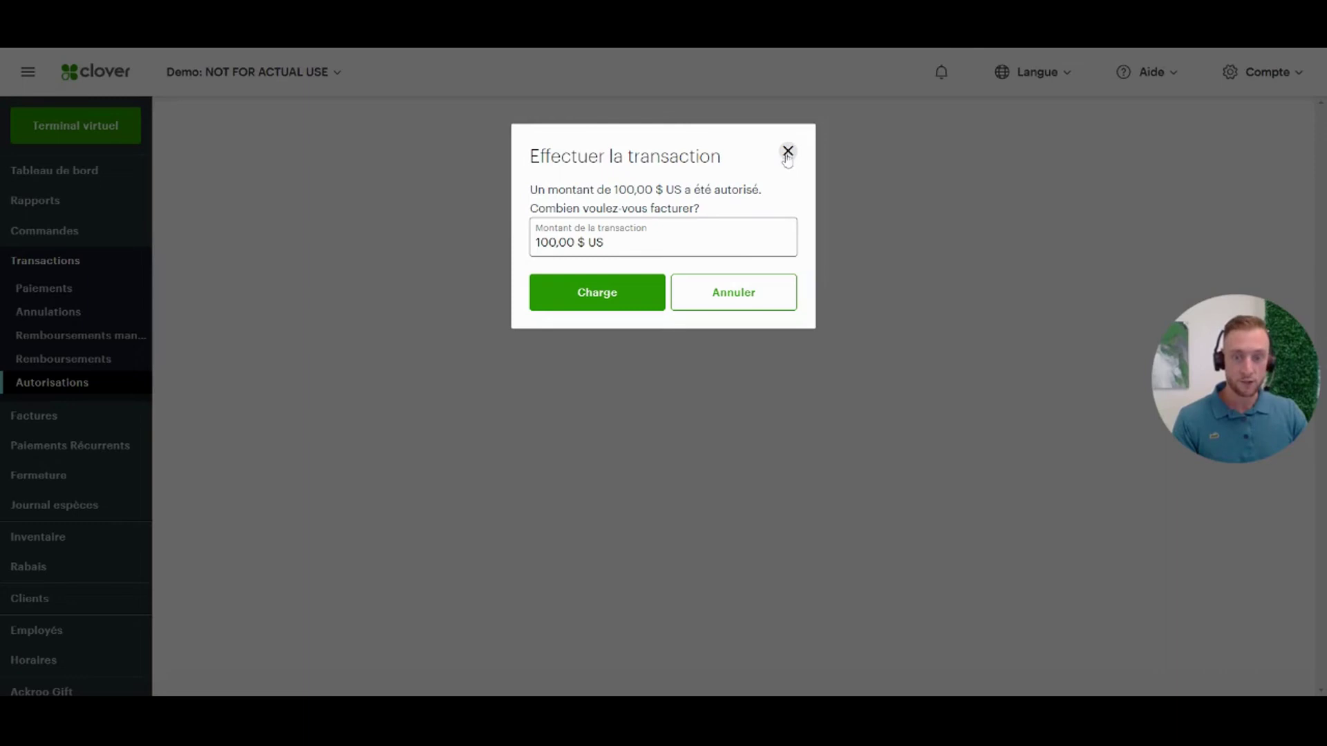
{"action": "left_click", "coordinate": [788, 150]}
{"action": "scroll", "coordinate": [492, 586], "scroll_direction": "down", "scroll_amount": 2}
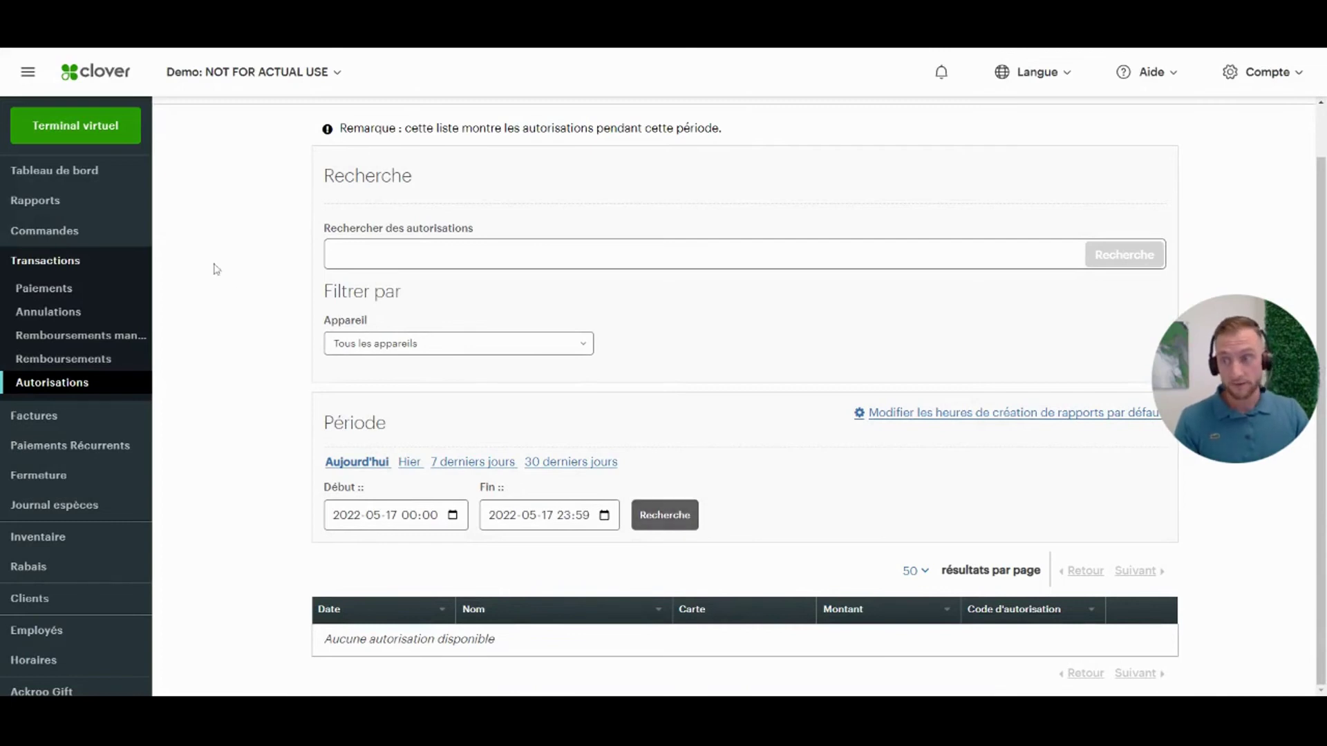
Step: Go to Paiements and open Détails for the 4:51 pm $50.00 payment
{"action": "left_click", "coordinate": [64, 289]}
{"action": "scroll", "coordinate": [296, 354], "scroll_direction": "down", "scroll_amount": 2}
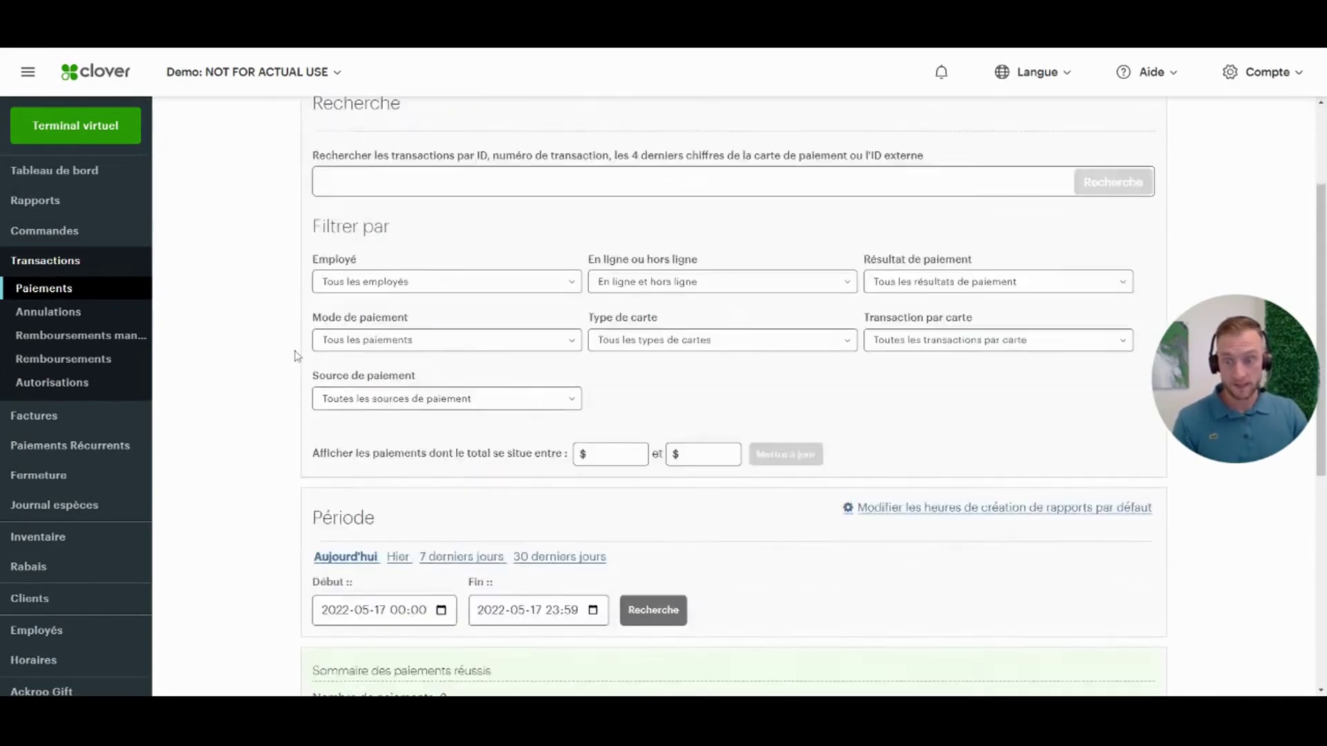
{"action": "scroll", "coordinate": [296, 353], "scroll_direction": "down", "scroll_amount": 6}
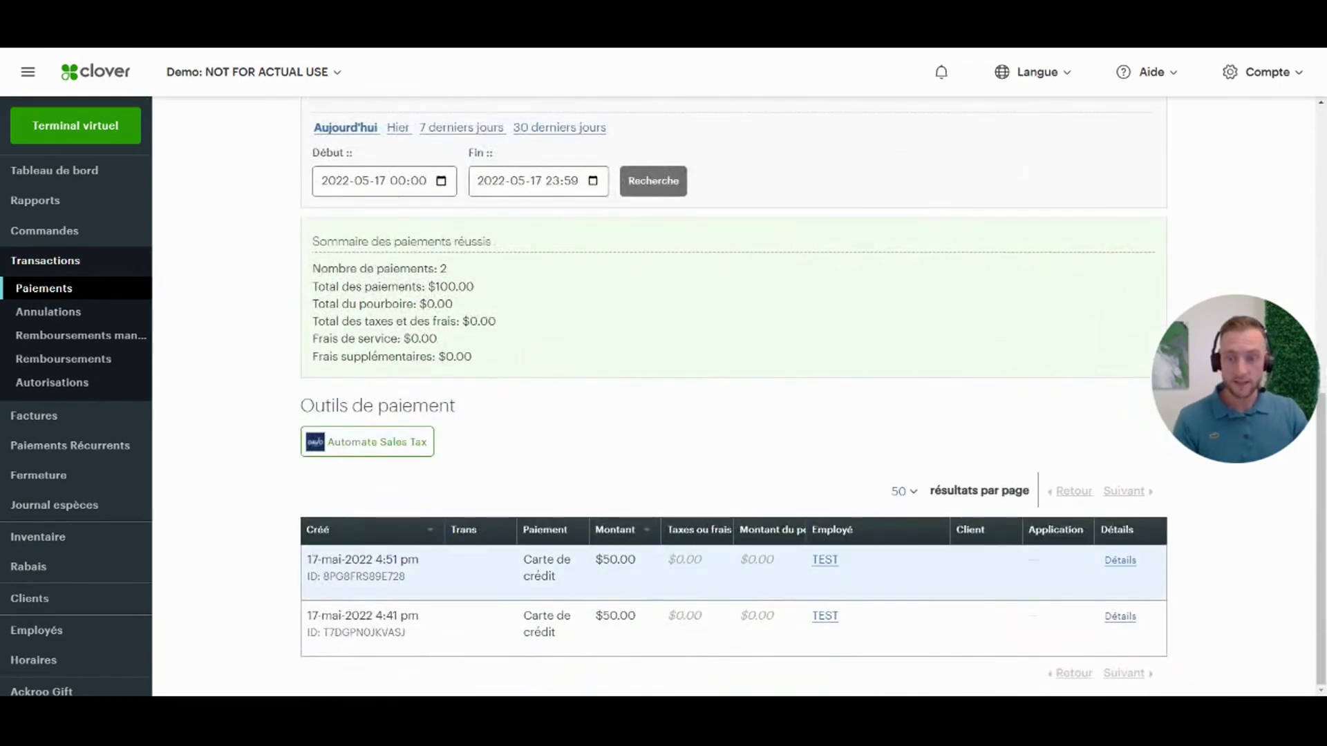
{"action": "left_click_drag", "start_coordinate": [461, 565], "coordinate": [305, 560]}
{"action": "left_click", "coordinate": [618, 476]}
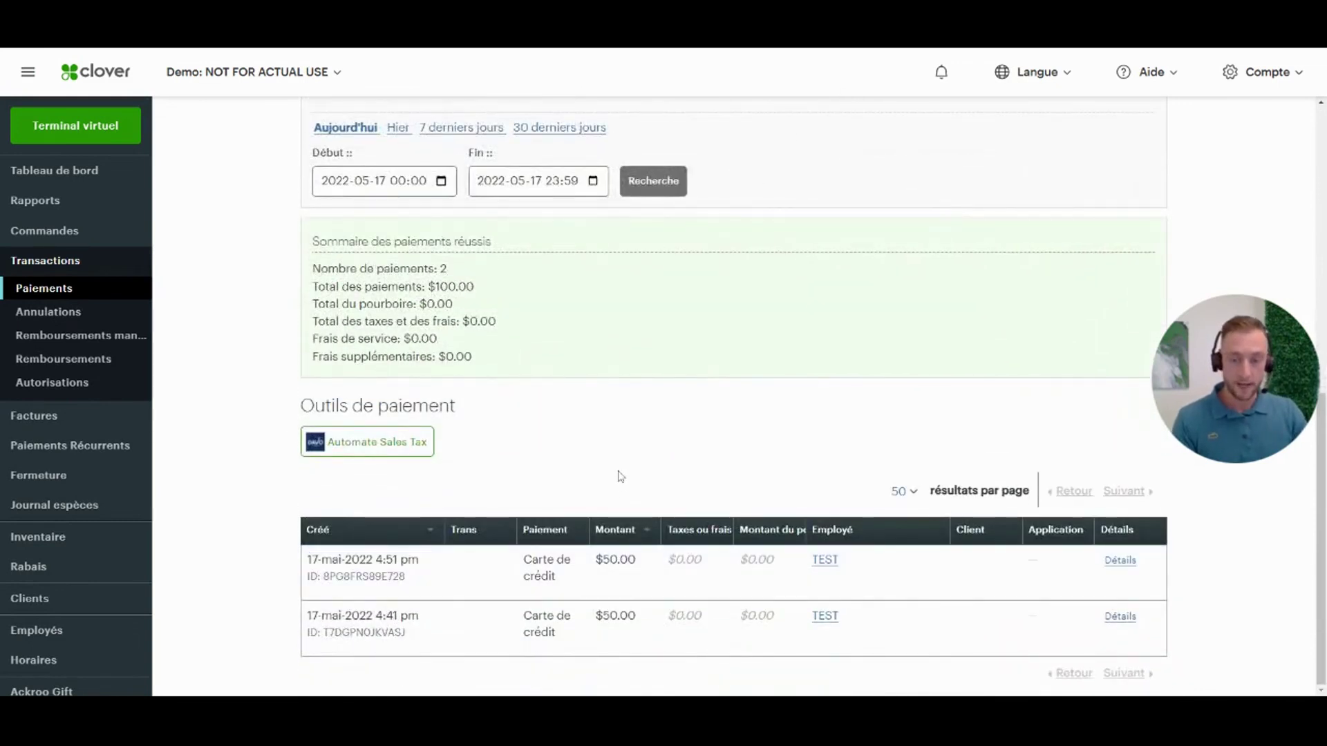
{"action": "left_click", "coordinate": [1121, 562]}
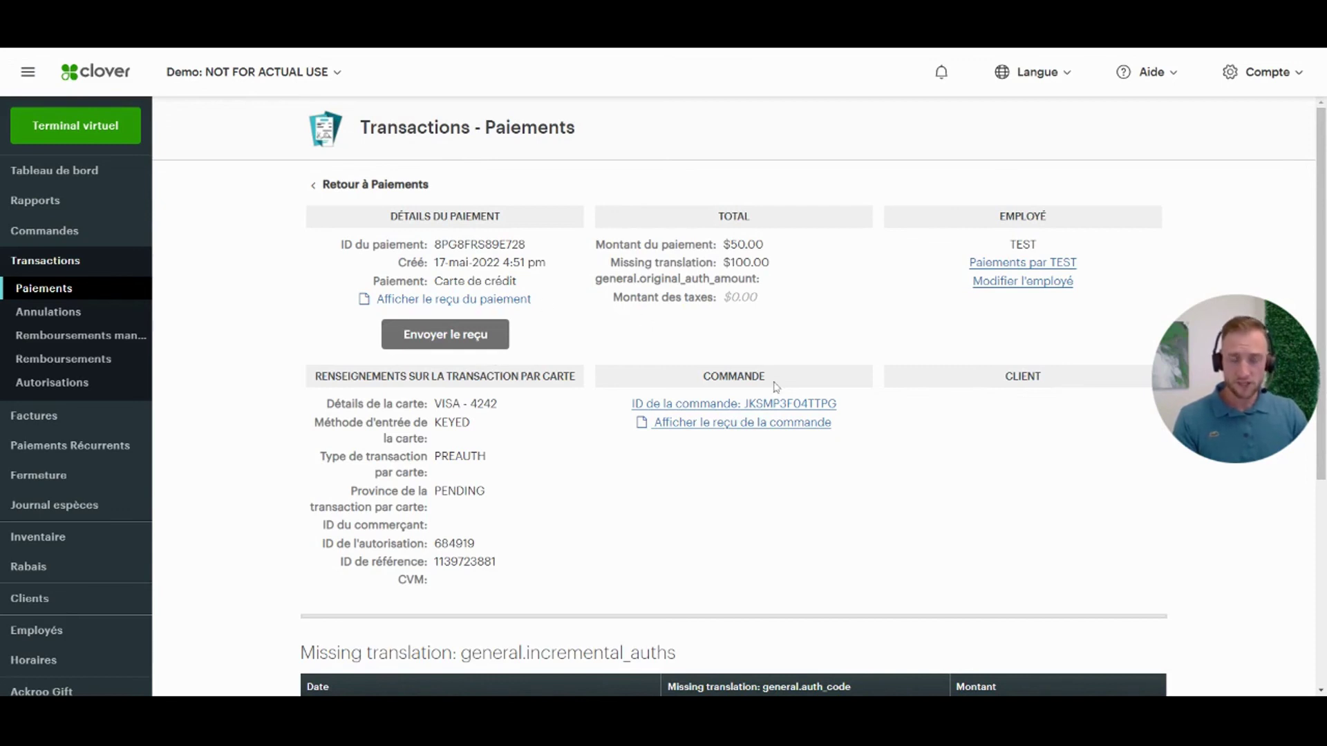
{"action": "left_click_drag", "start_coordinate": [780, 269], "coordinate": [603, 270]}
{"action": "left_click", "coordinate": [793, 274]}
{"action": "left_click_drag", "start_coordinate": [793, 273], "coordinate": [609, 271]}
{"action": "left_click", "coordinate": [832, 248]}
{"action": "left_click_drag", "start_coordinate": [832, 249], "coordinate": [624, 245]}
{"action": "left_click", "coordinate": [747, 316]}
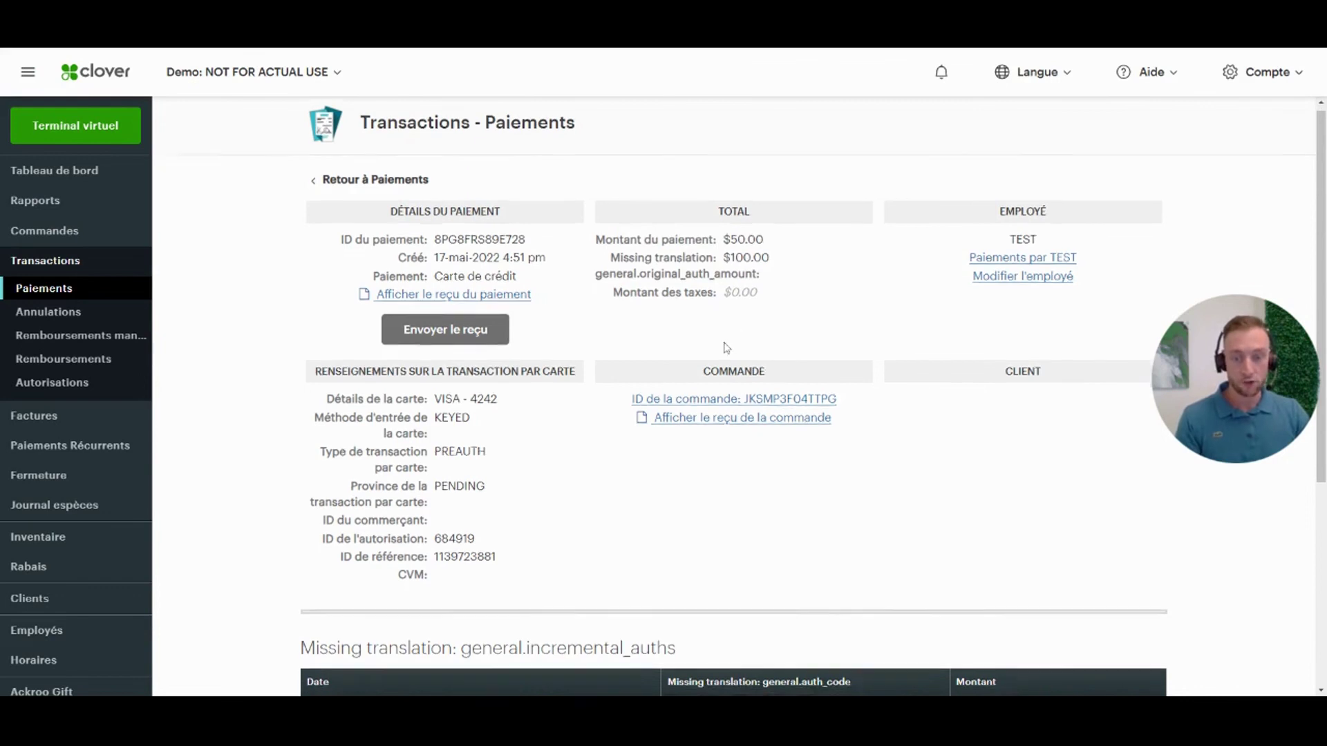
{"action": "scroll", "coordinate": [733, 308], "scroll_direction": "down", "scroll_amount": 5}
{"action": "scroll", "coordinate": [809, 401], "scroll_direction": "up", "scroll_amount": 5}
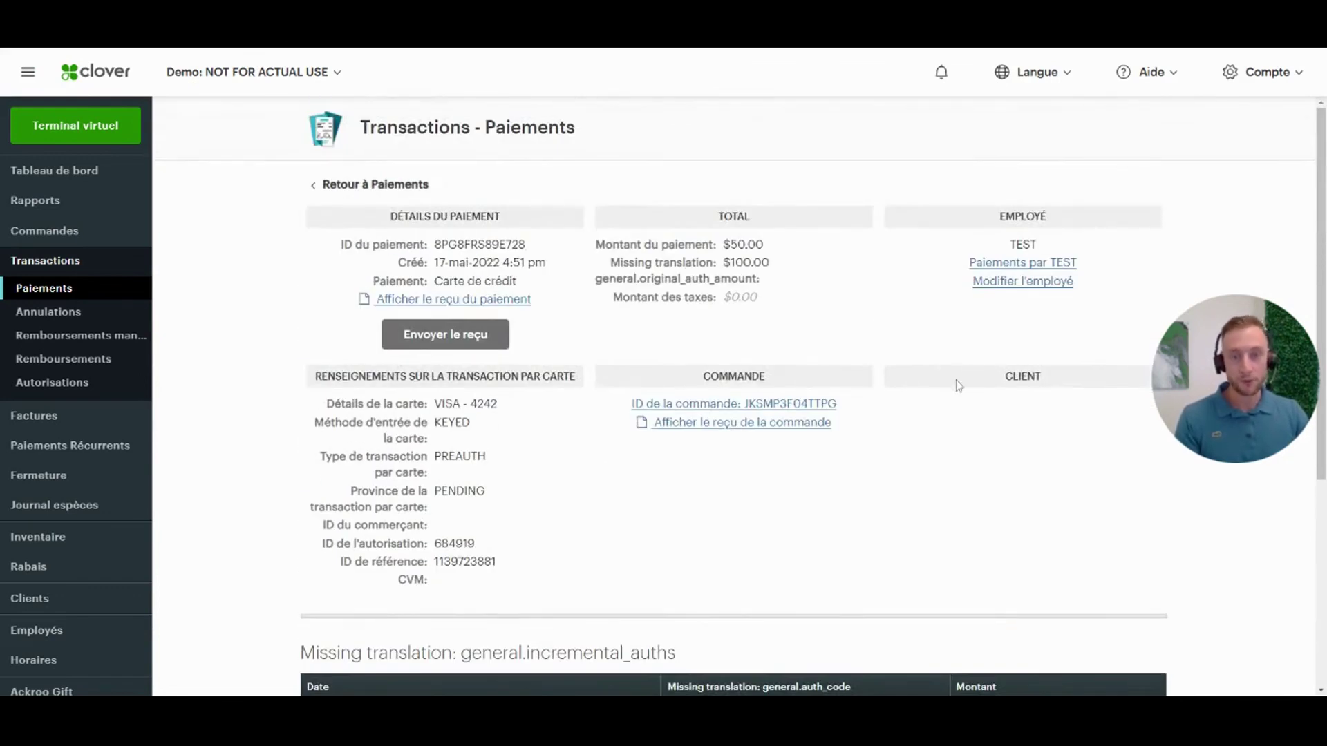